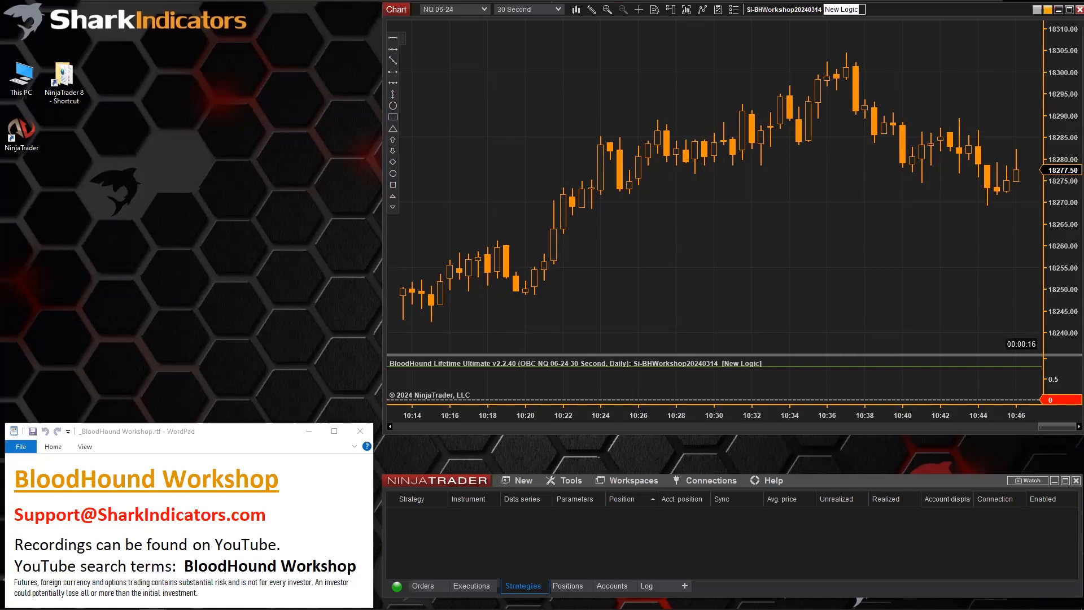
# - Add the DMI and DM indicators with a period of 14 to the NQ 06-24 chart
pyautogui.rightClick(653, 85)
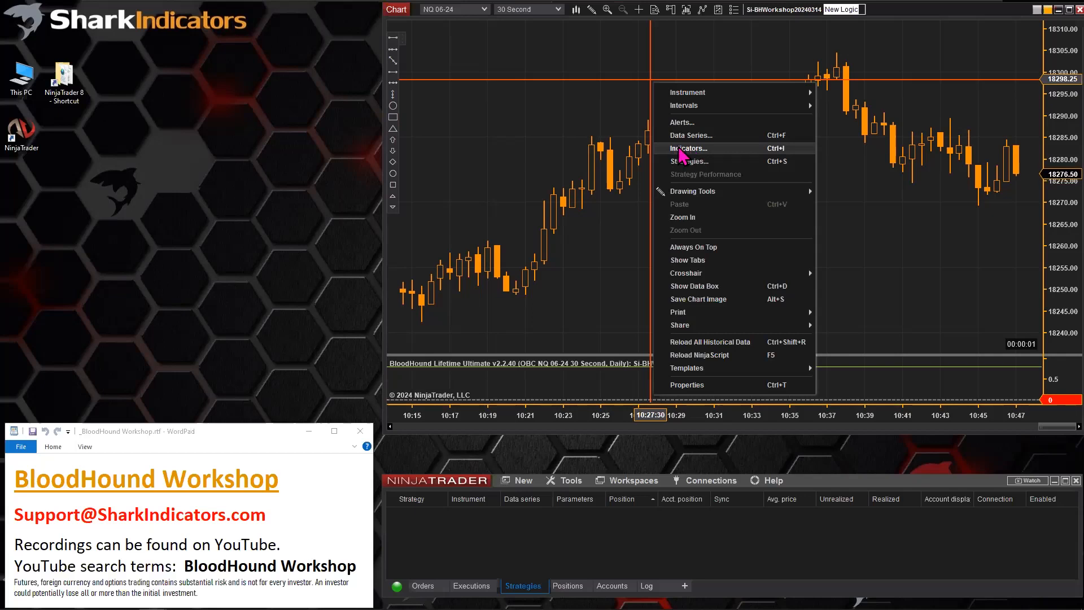
pyautogui.click(685, 152)
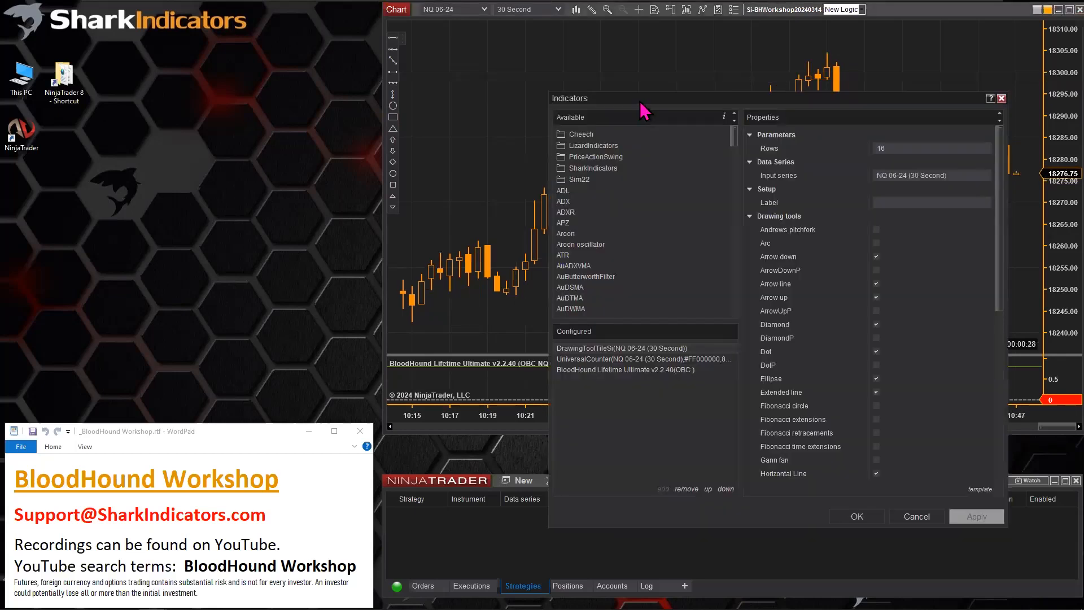
pyautogui.scroll(-10, 528, 218)
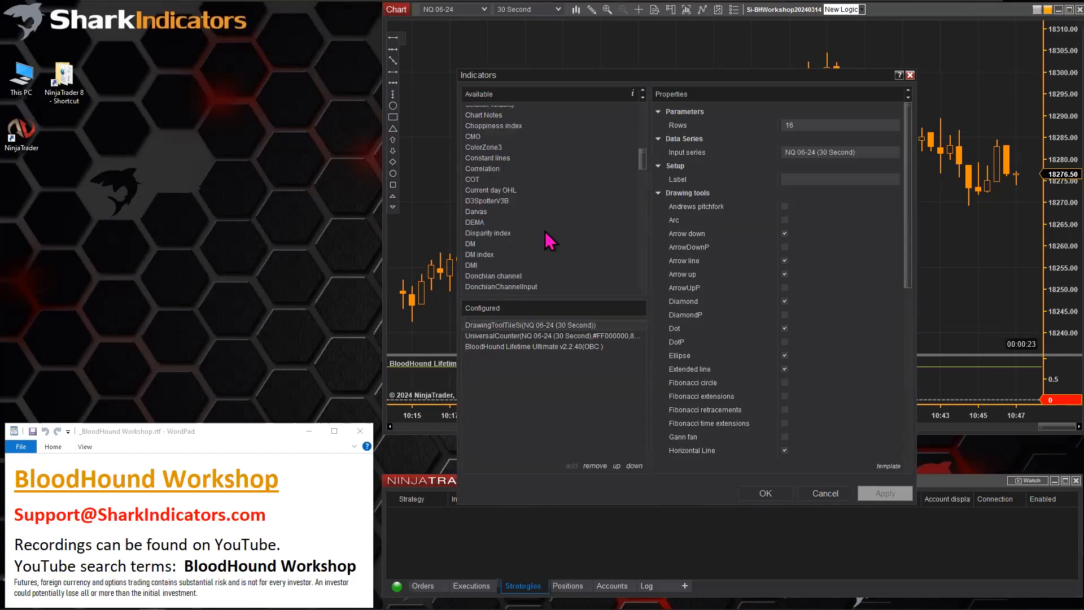
pyautogui.doubleClick(489, 186)
pyautogui.click(799, 124)
pyautogui.click(682, 347)
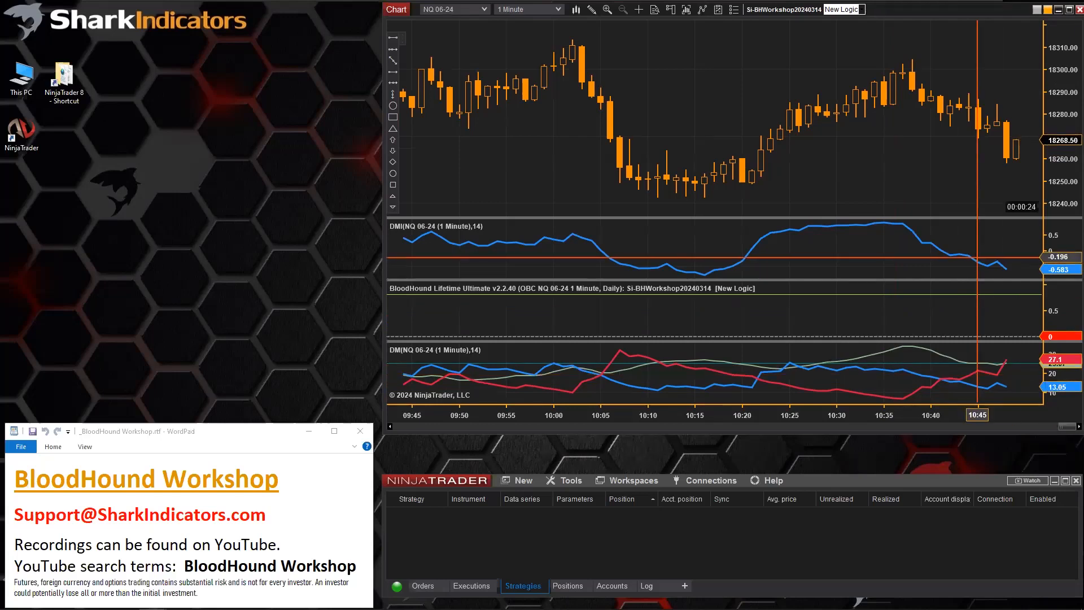
# - Move the DM panel above the DMI panel, directly below the price chart, and make it taller
pyautogui.click(936, 250)
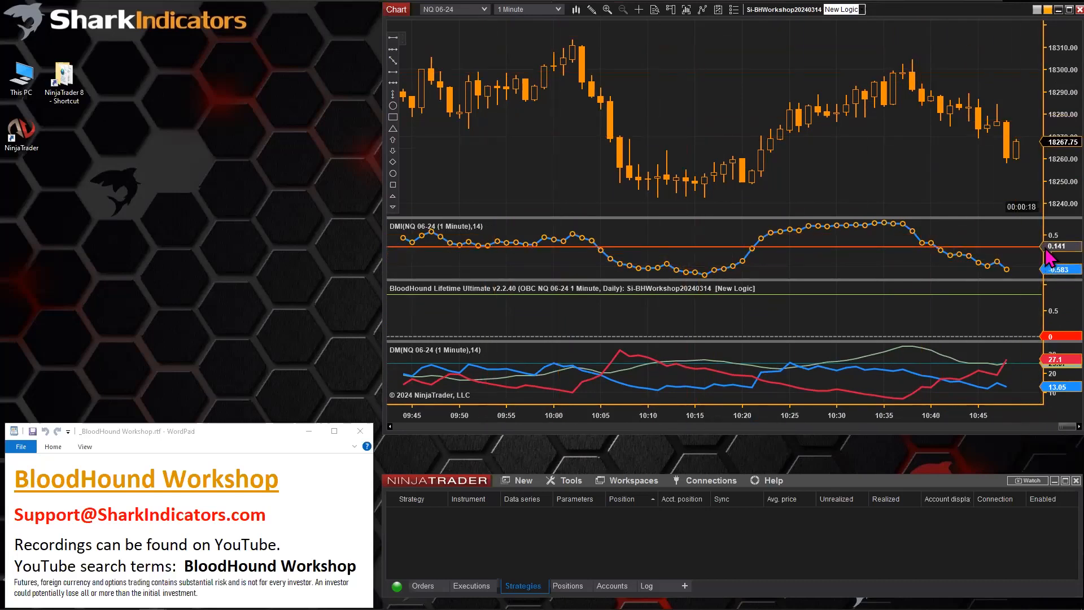
pyautogui.moveTo(1046, 253)
pyautogui.mouseDown()
pyautogui.moveTo(1047, 266)
pyautogui.moveTo(1047, 246)
pyautogui.mouseUp()
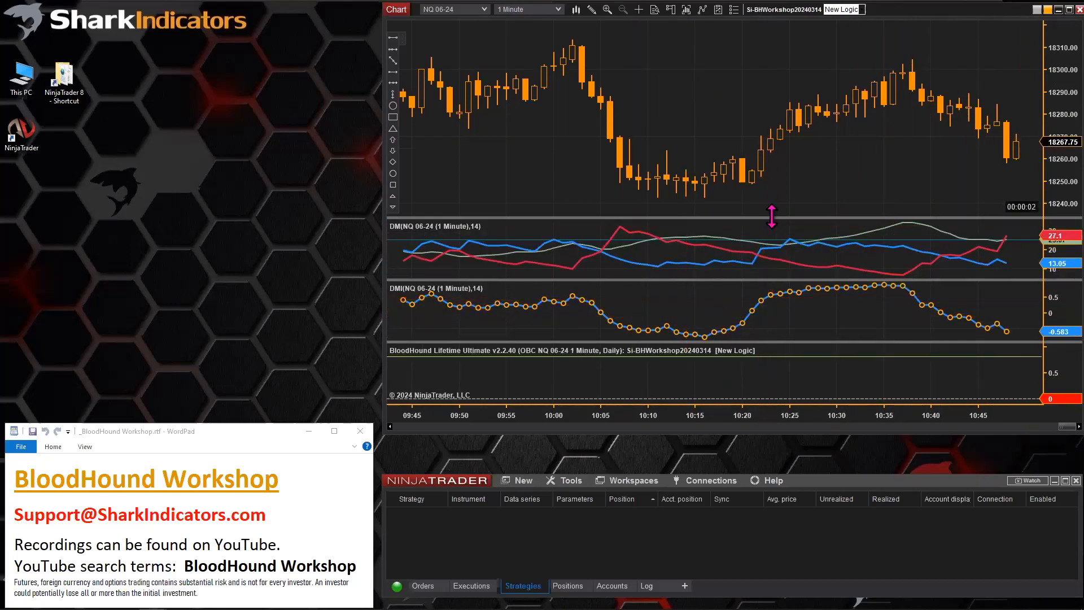
pyautogui.moveTo(773, 217); pyautogui.dragTo(773, 193)
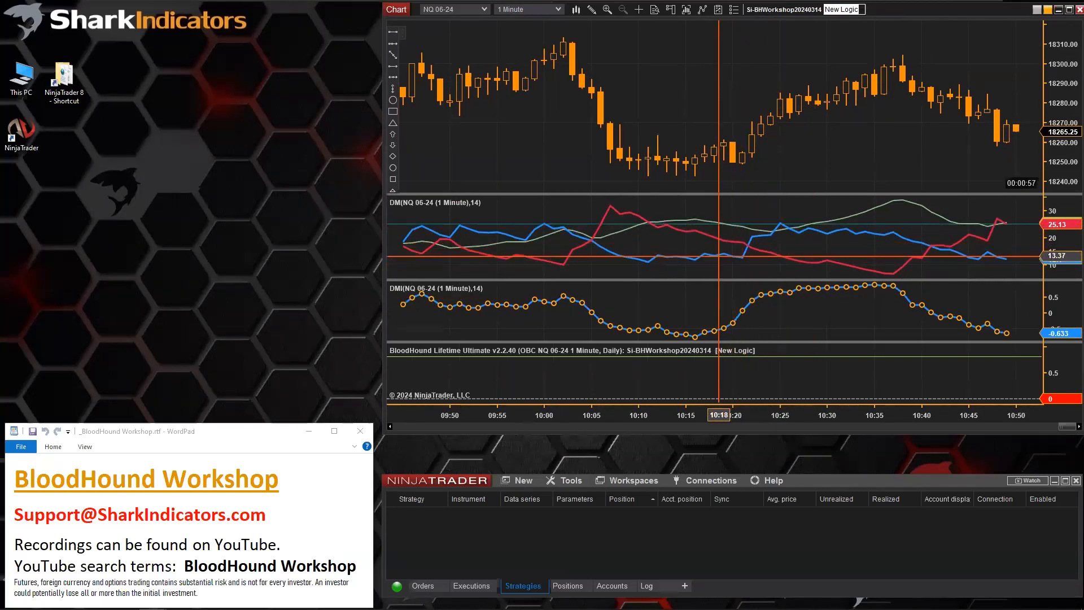
# - Check the DM indicator's plot settings without changing them, and draw horizontal lines at 0.5 and -0.5 in the DMI panel
pyautogui.doubleClick(783, 225)
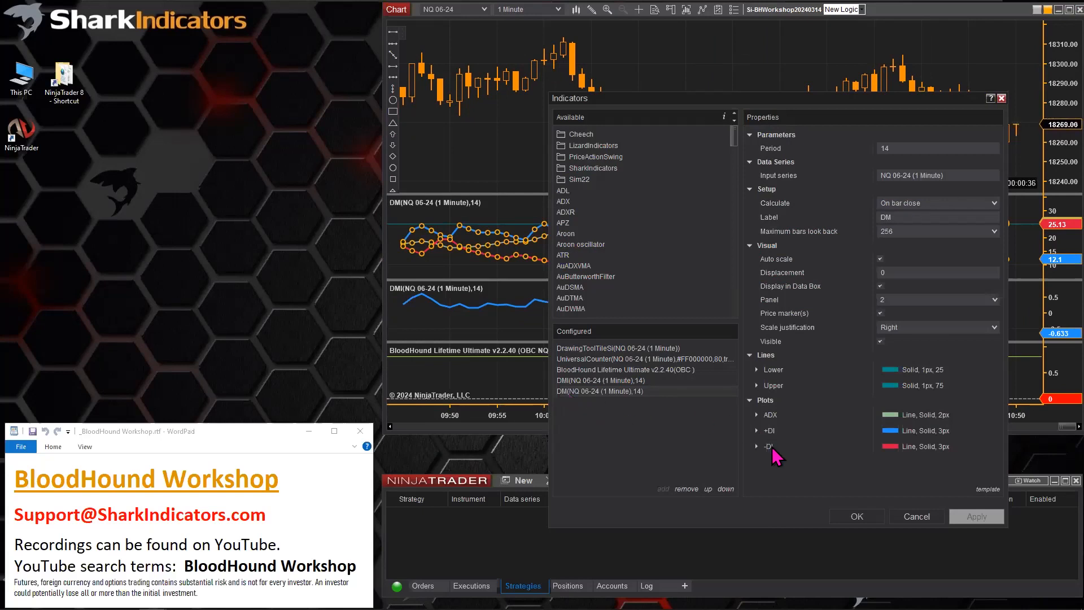
pyautogui.click(915, 517)
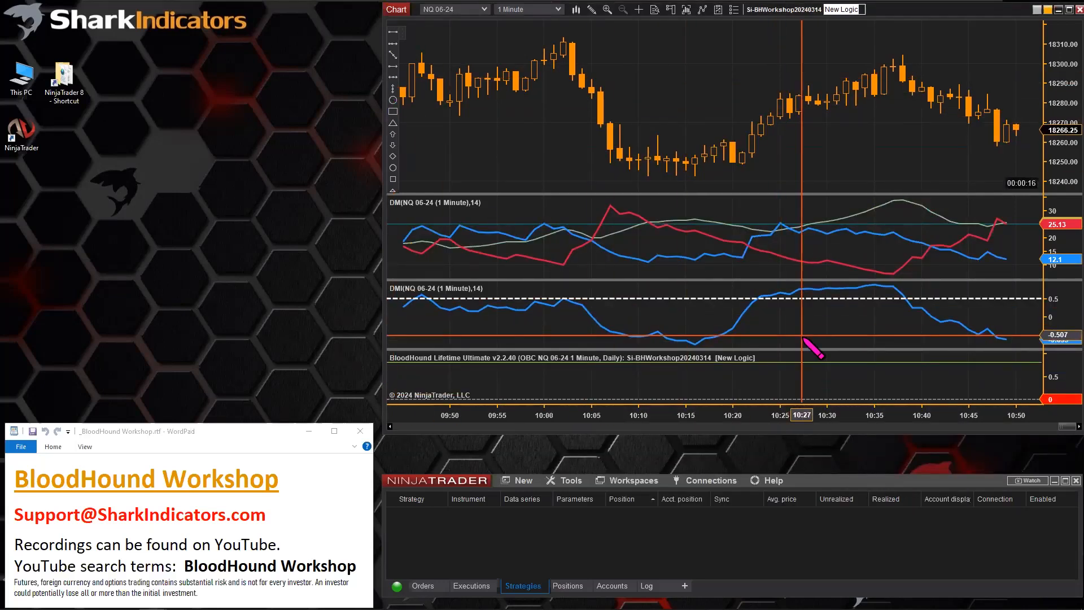
pyautogui.click(744, 315)
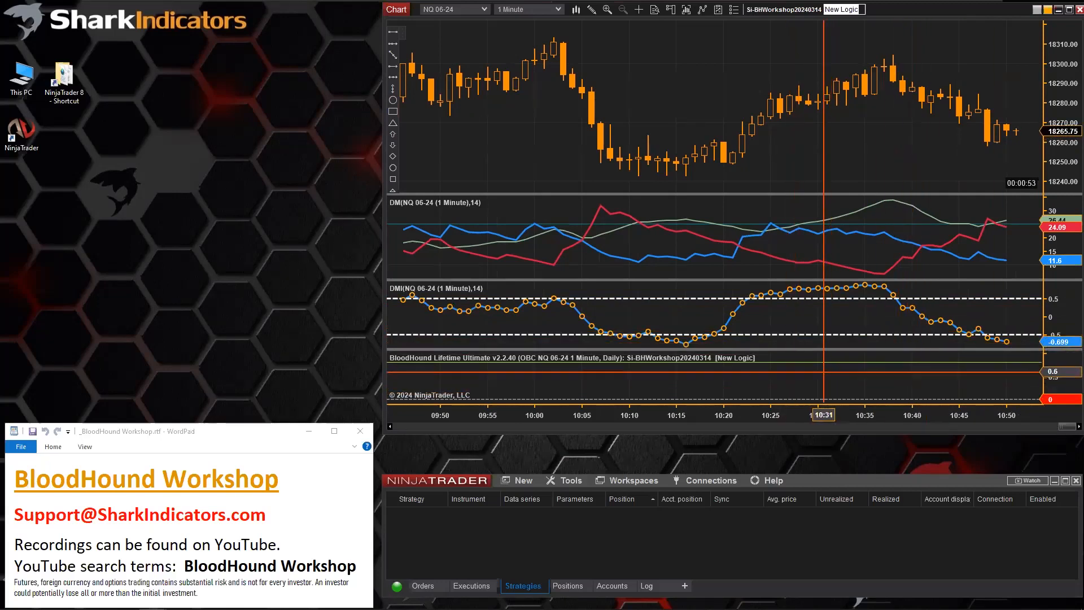
pyautogui.scroll(5, 791, 358)
# - Open BloodHound's New Logic board, add a Threshold solver on the default timeframe, and connect it to the Result node
pyautogui.click(784, 11)
pyautogui.rightClick(255, 264)
pyautogui.moveTo(289, 272)
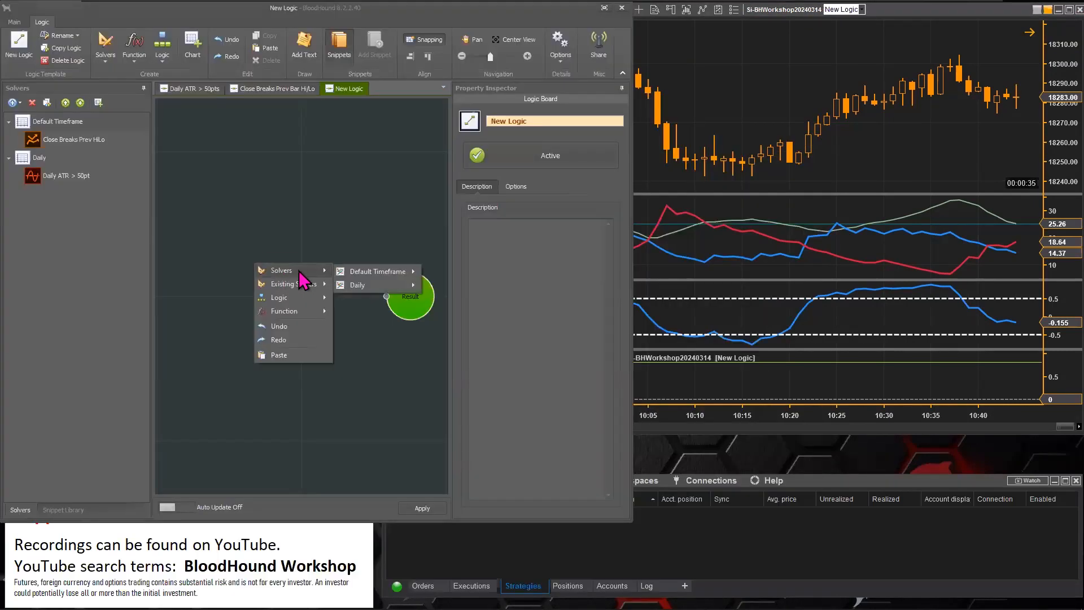
pyautogui.moveTo(375, 273)
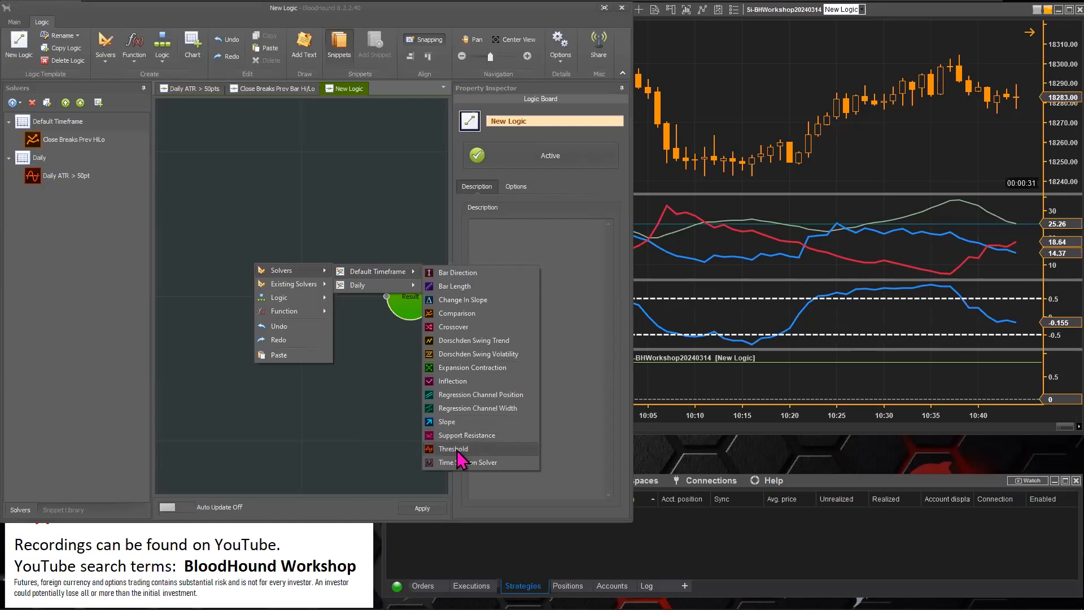
pyautogui.click(475, 449)
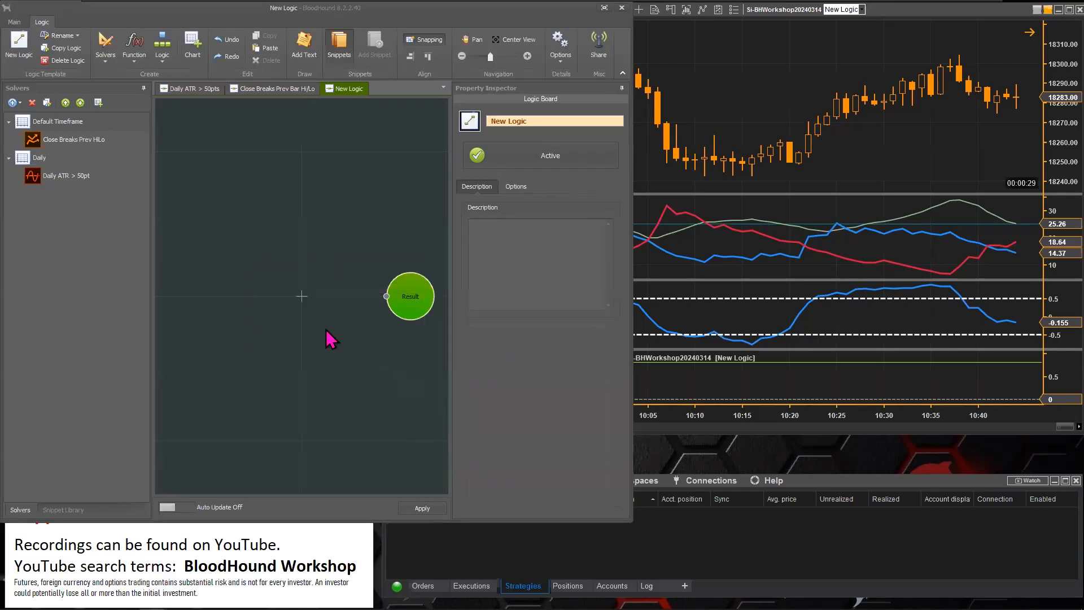
pyautogui.moveTo(272, 273); pyautogui.dragTo(280, 273)
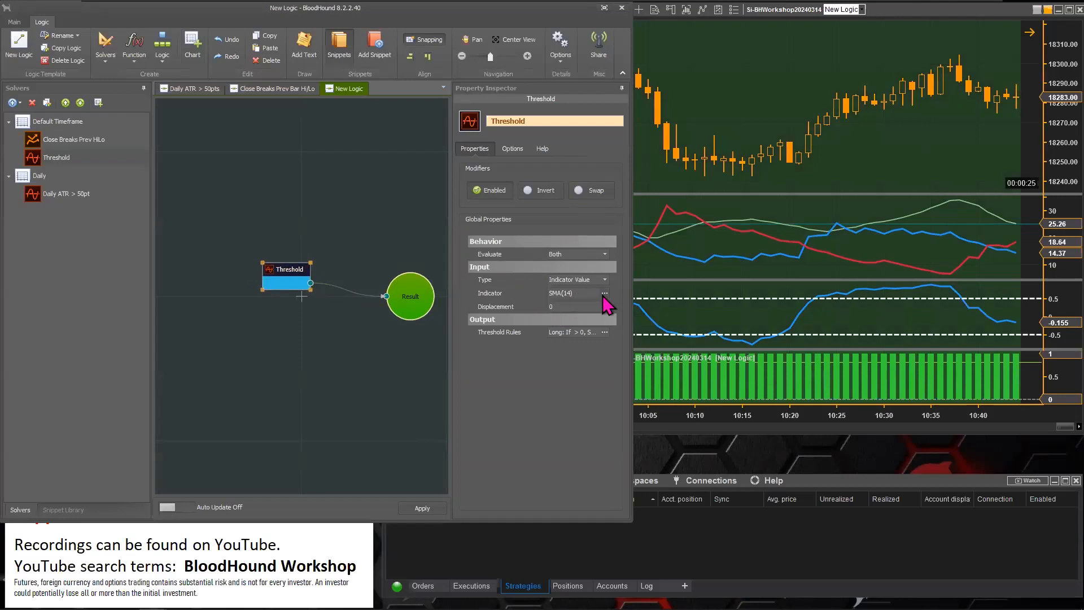
# - Set the Threshold solver's input indicator to DMI with a period of 14
pyautogui.click(605, 294)
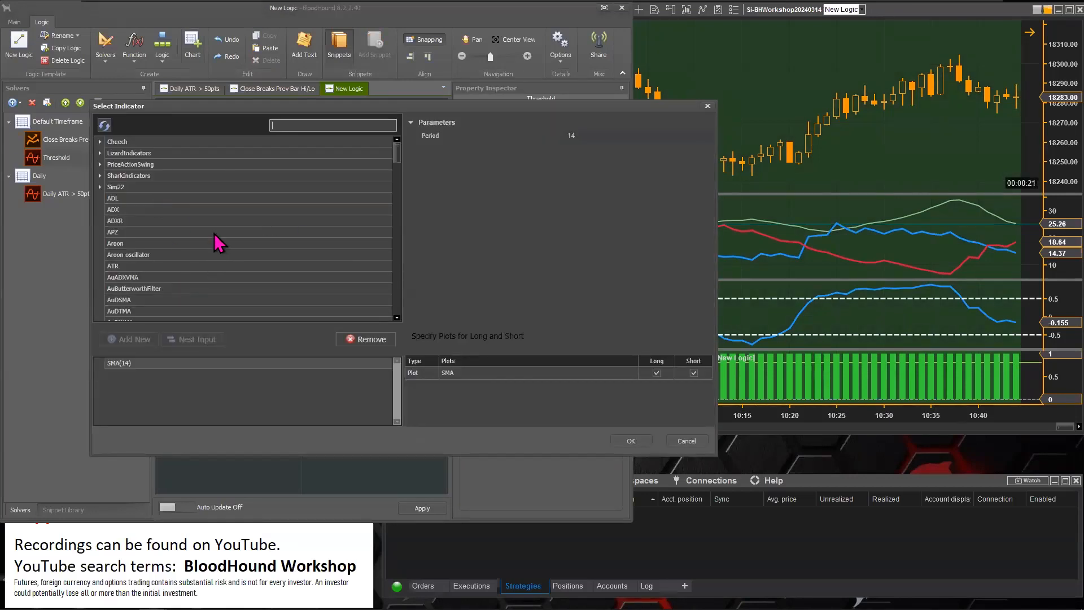
pyautogui.write('dmi')
pyautogui.click(120, 143)
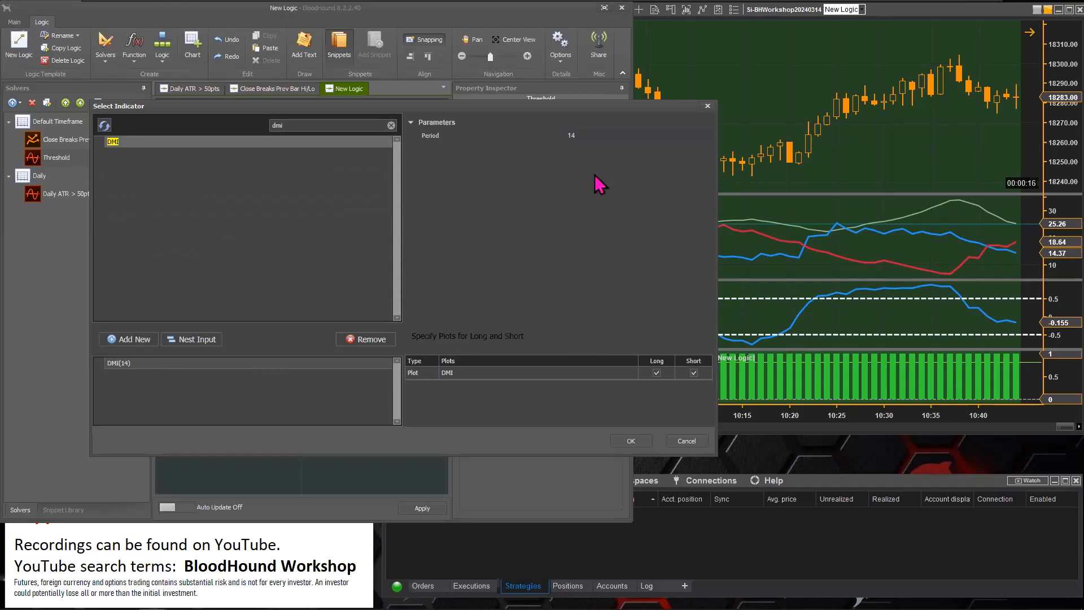
pyautogui.click(587, 135)
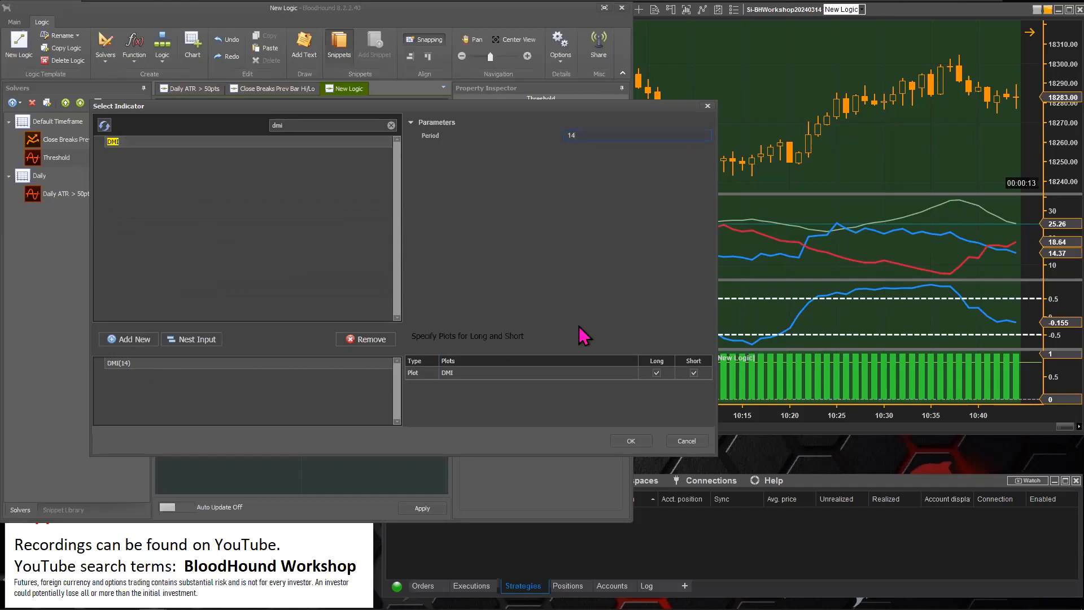
pyautogui.click(627, 441)
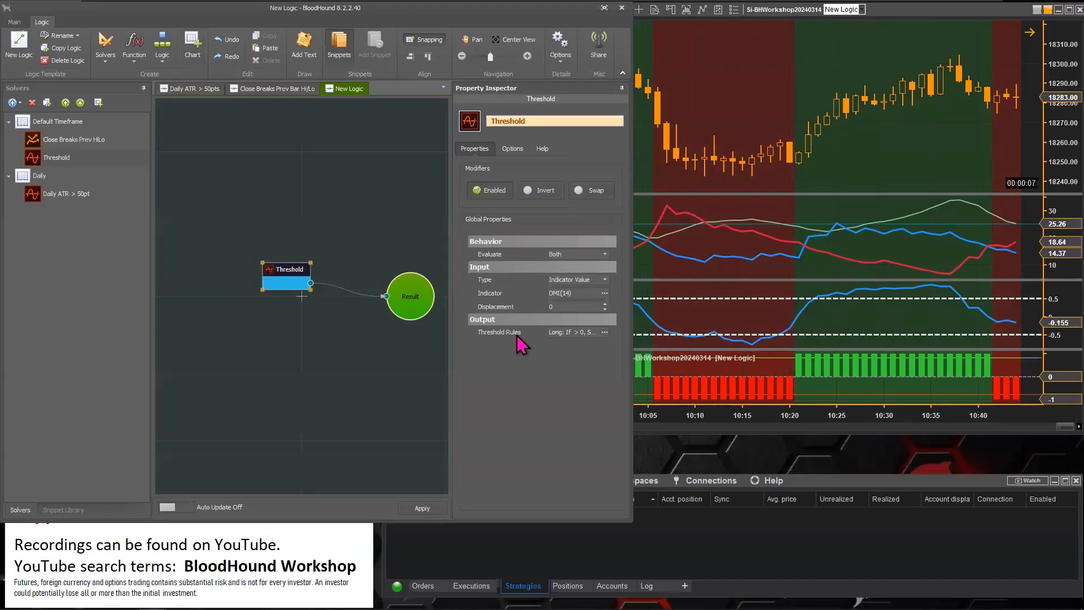
# - Set the threshold rules to long if DMI > 0.5 and short if DMI < -0.5, and apply them
pyautogui.click(605, 333)
pyautogui.moveTo(134, 164); pyautogui.dragTo(144, 181)
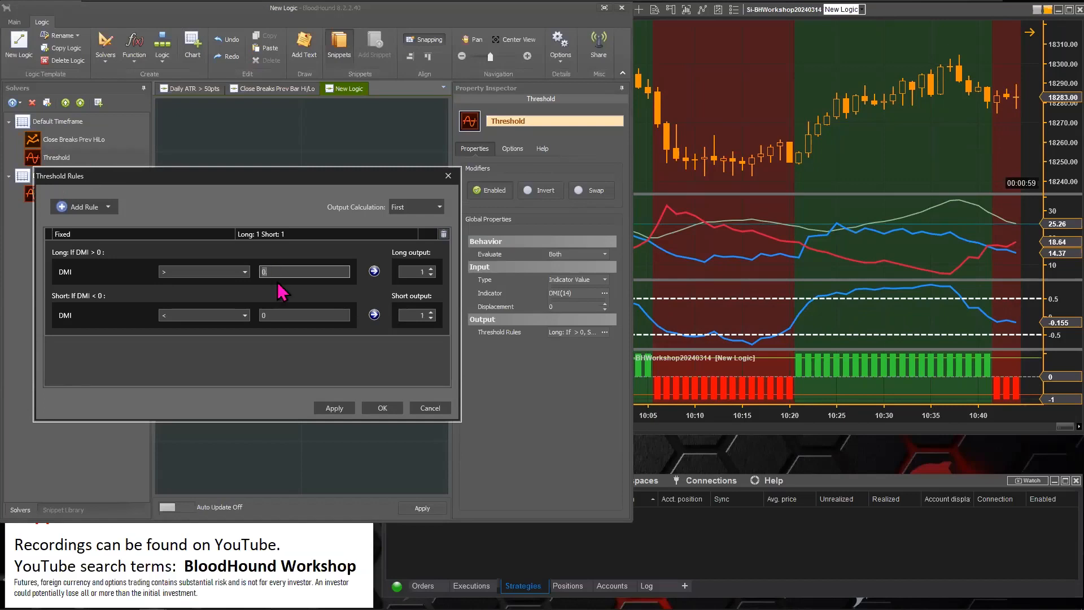
pyautogui.click(275, 314)
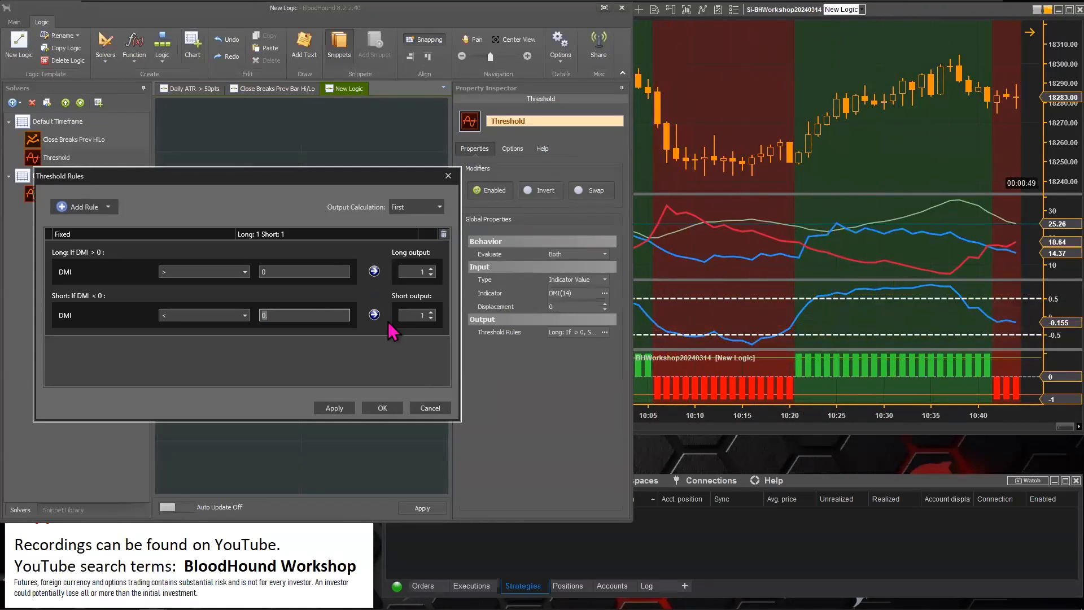
pyautogui.click(270, 273)
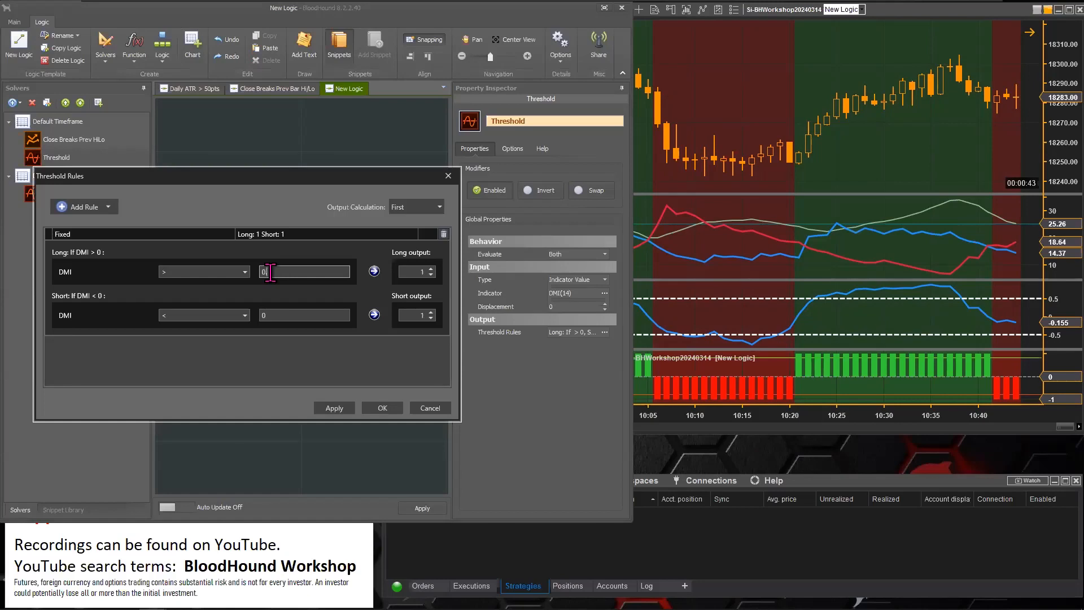
pyautogui.click(283, 316)
pyautogui.write('.5')
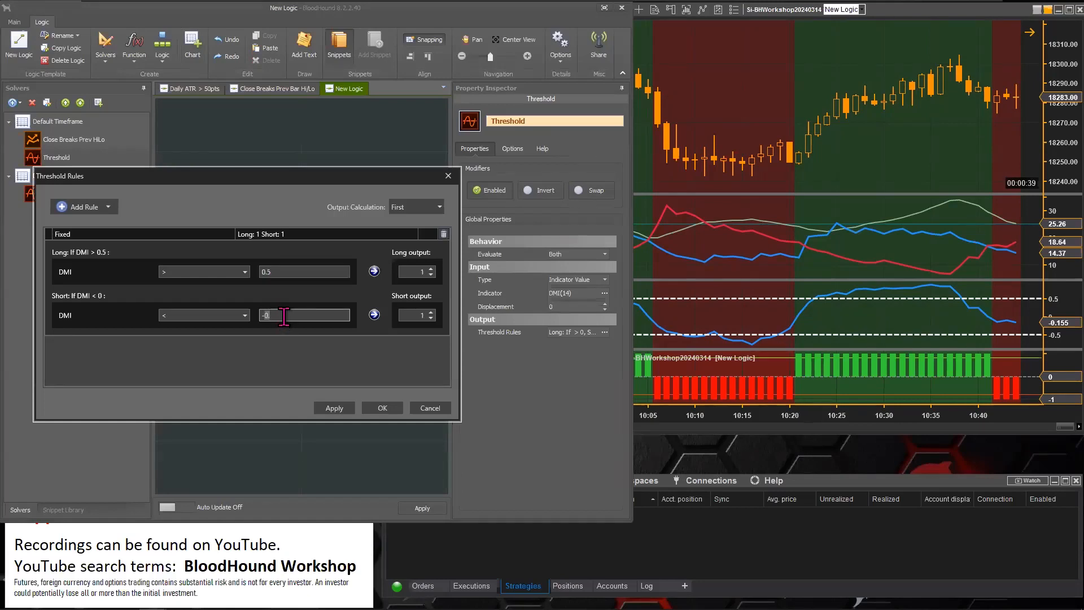
pyautogui.click(334, 409)
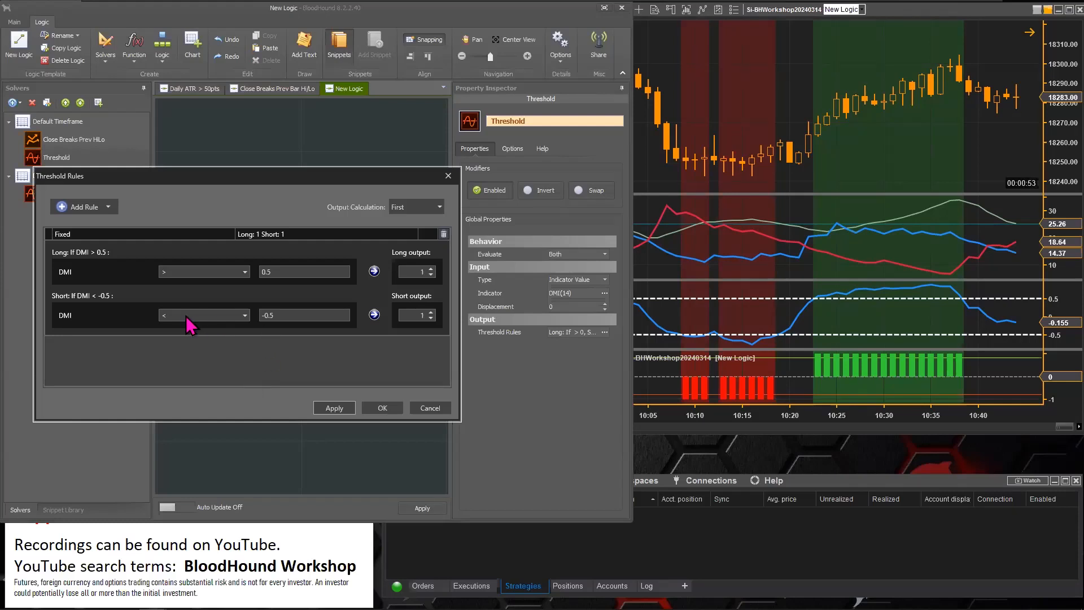
# - Change the short rule's condition to DMI > -0.5, set the long output to 0, and apply the rules
pyautogui.click(245, 316)
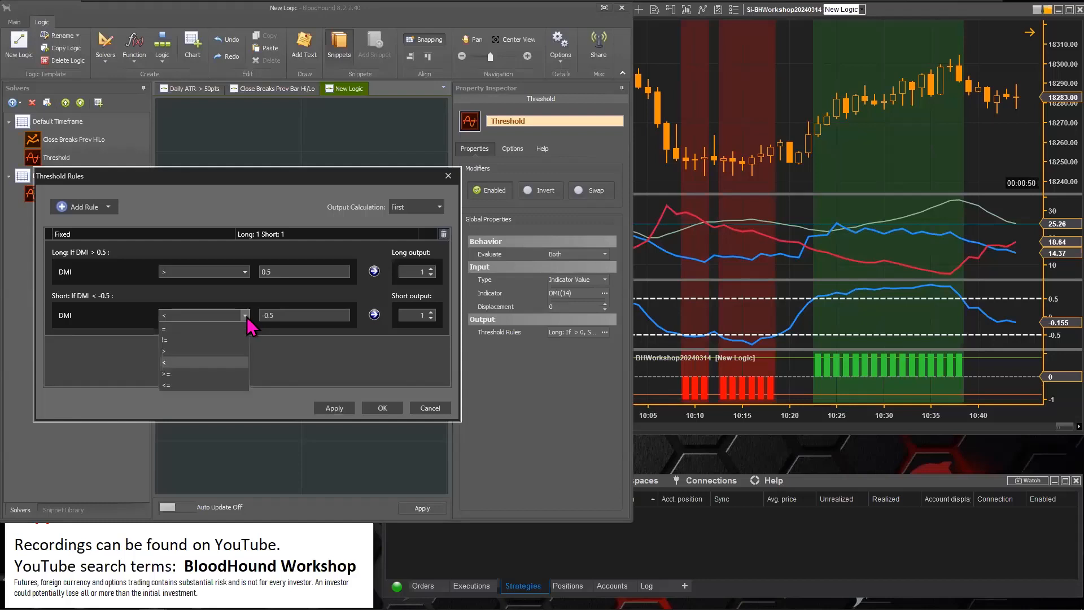
pyautogui.click(177, 352)
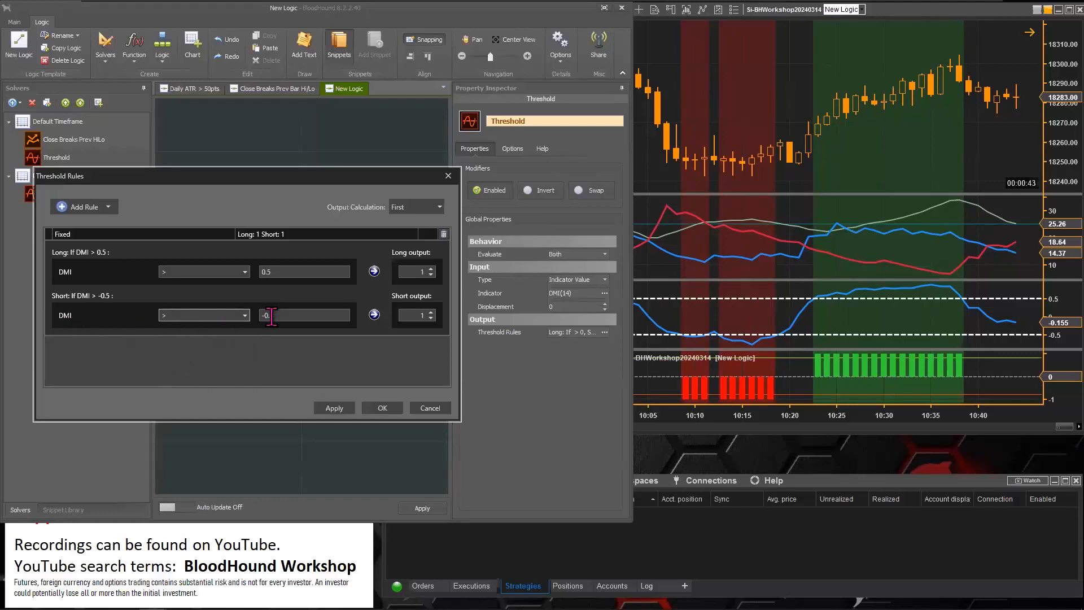
pyautogui.moveTo(277, 317); pyautogui.dragTo(279, 315)
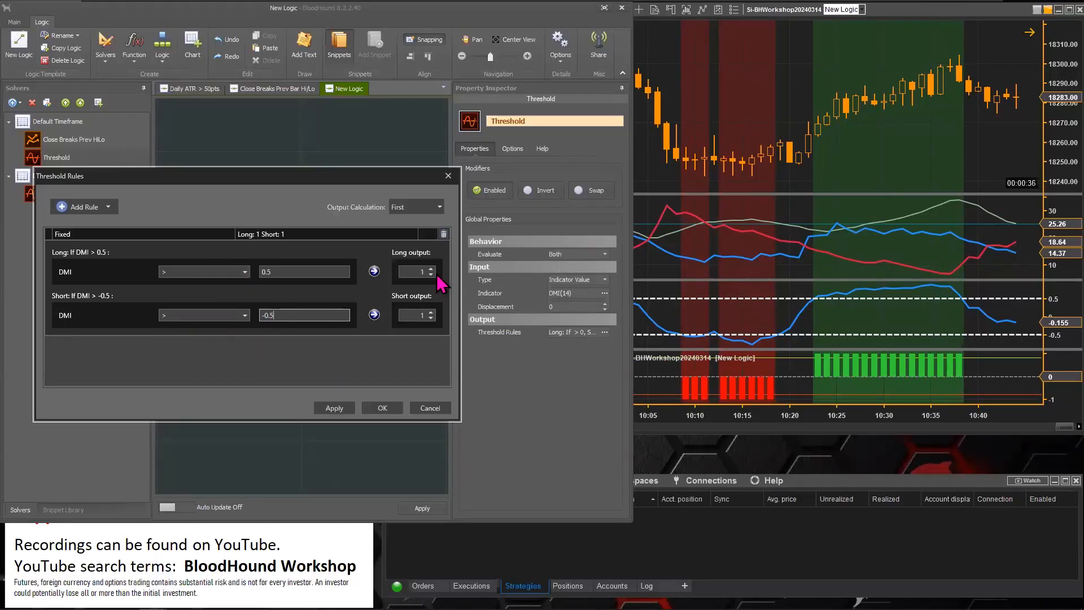
pyautogui.click(417, 272)
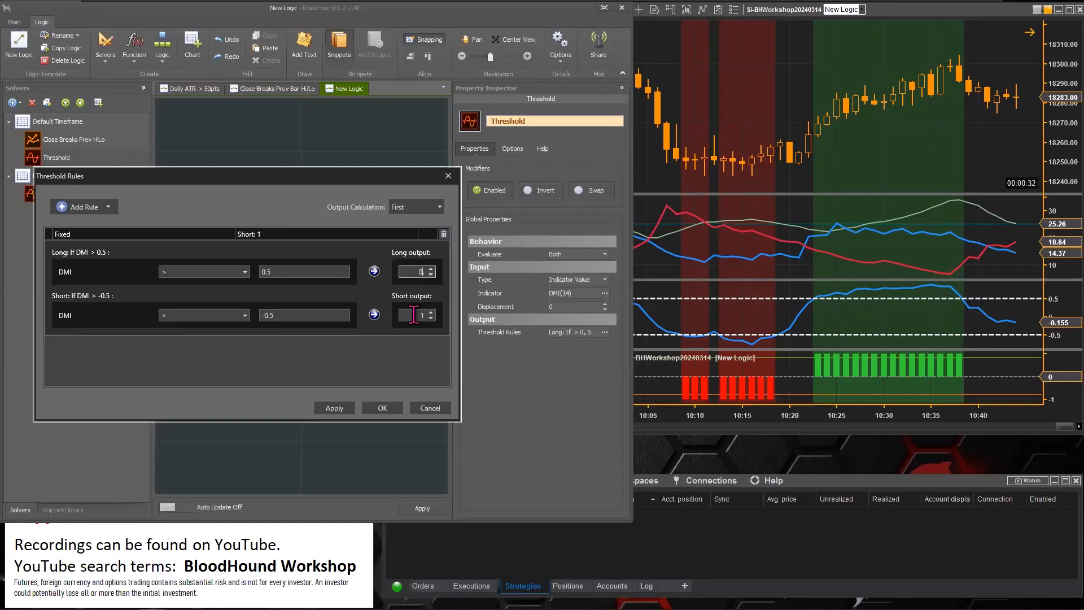
pyautogui.click(337, 409)
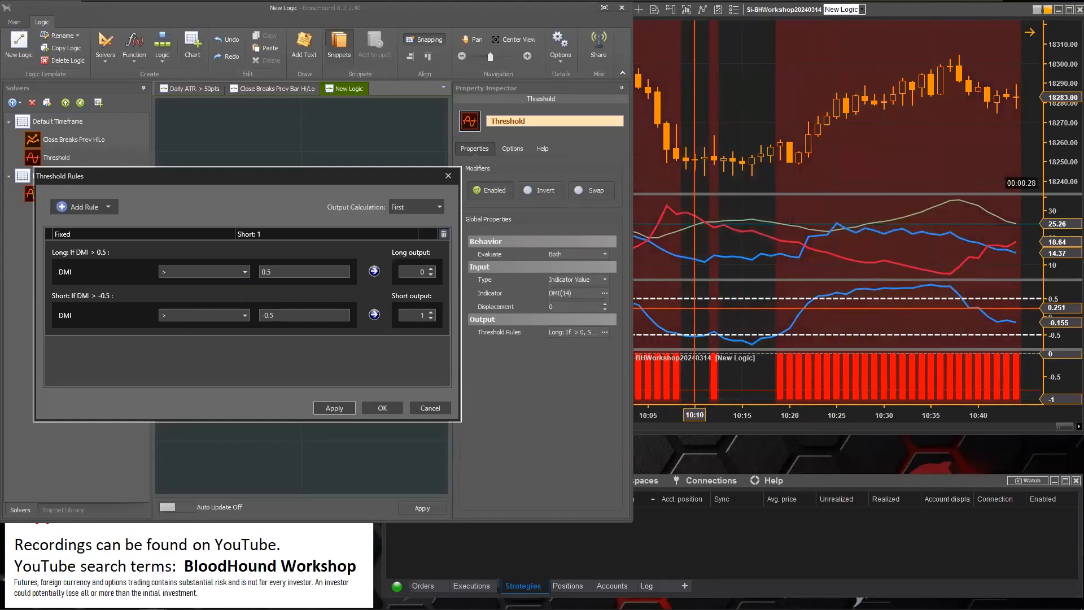
# - Compare the short signals with the DMI line on earlier bars, and accept the threshold rules
pyautogui.click(695, 310)
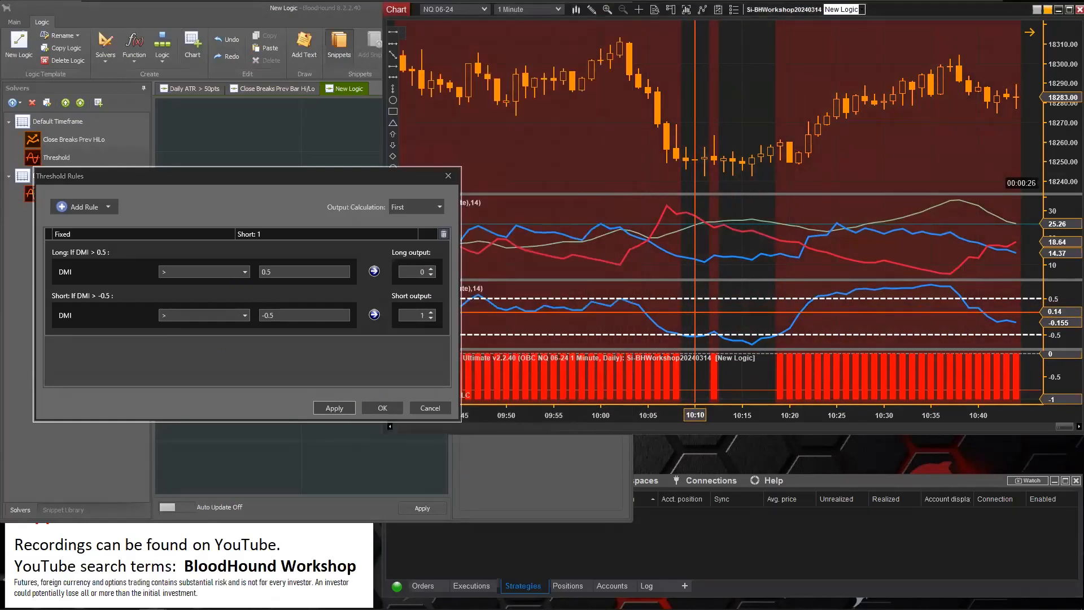
pyautogui.moveTo(695, 312); pyautogui.dragTo(779, 330)
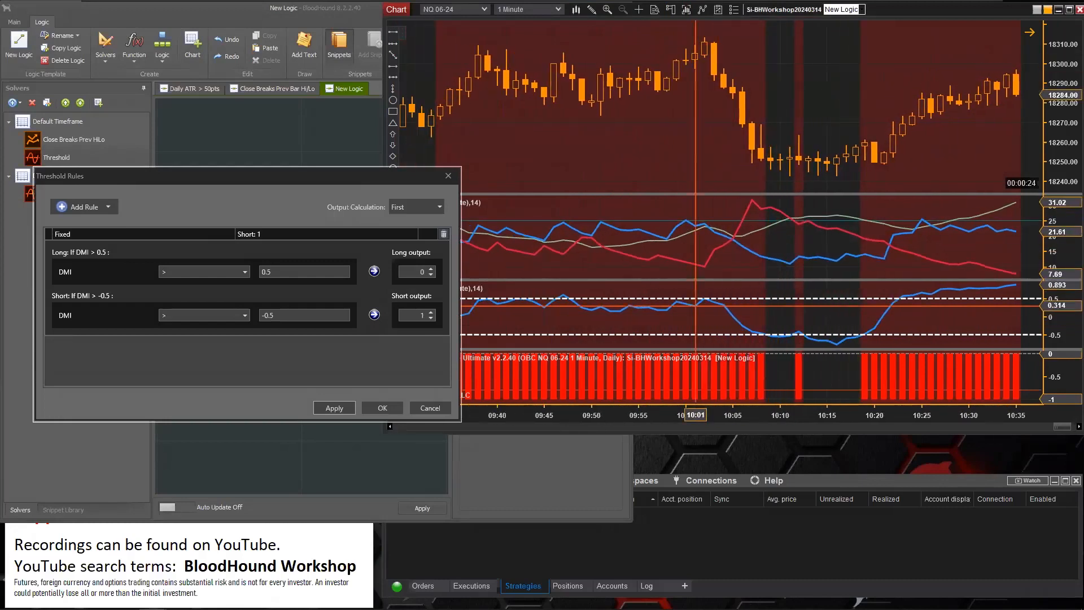
pyautogui.click(671, 307)
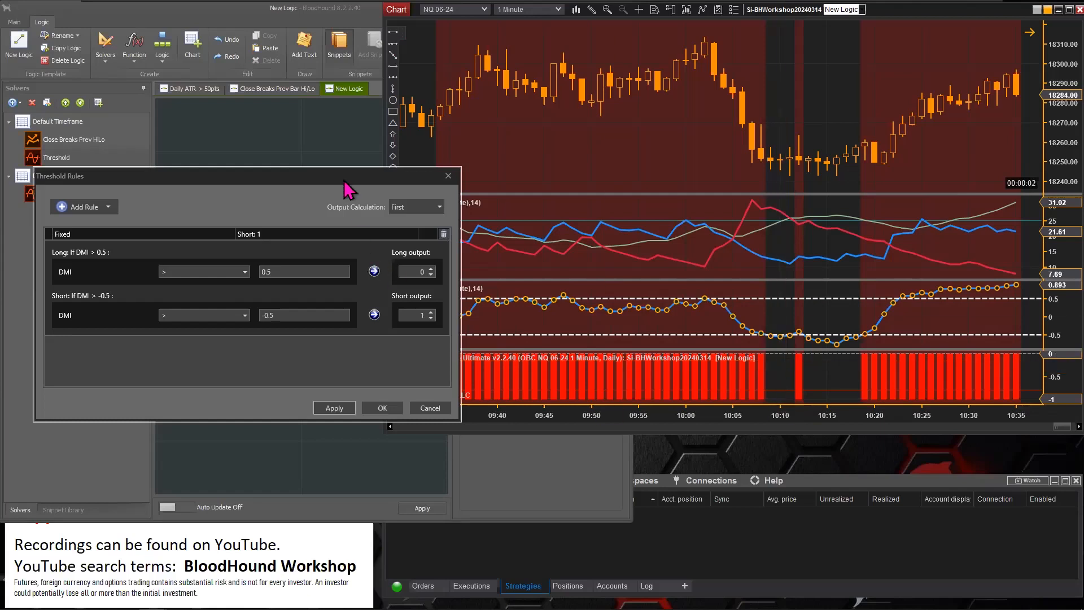
pyautogui.click(383, 408)
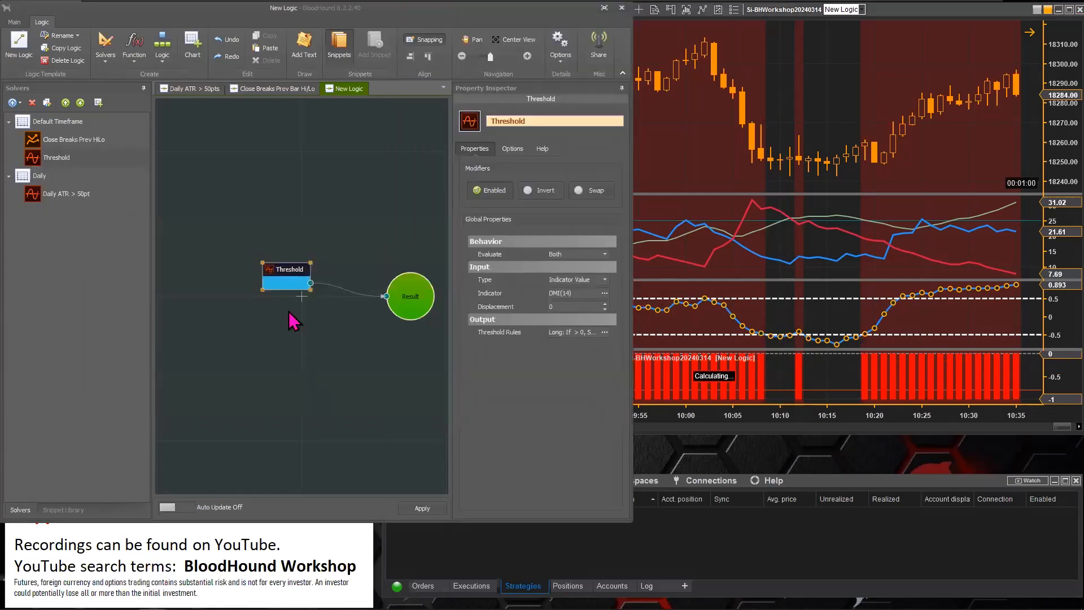
# - Insert an And node between the Threshold solver and the Result, and arrange the nodes on the logic board
pyautogui.moveTo(281, 264); pyautogui.dragTo(226, 263)
pyautogui.rightClick(281, 198)
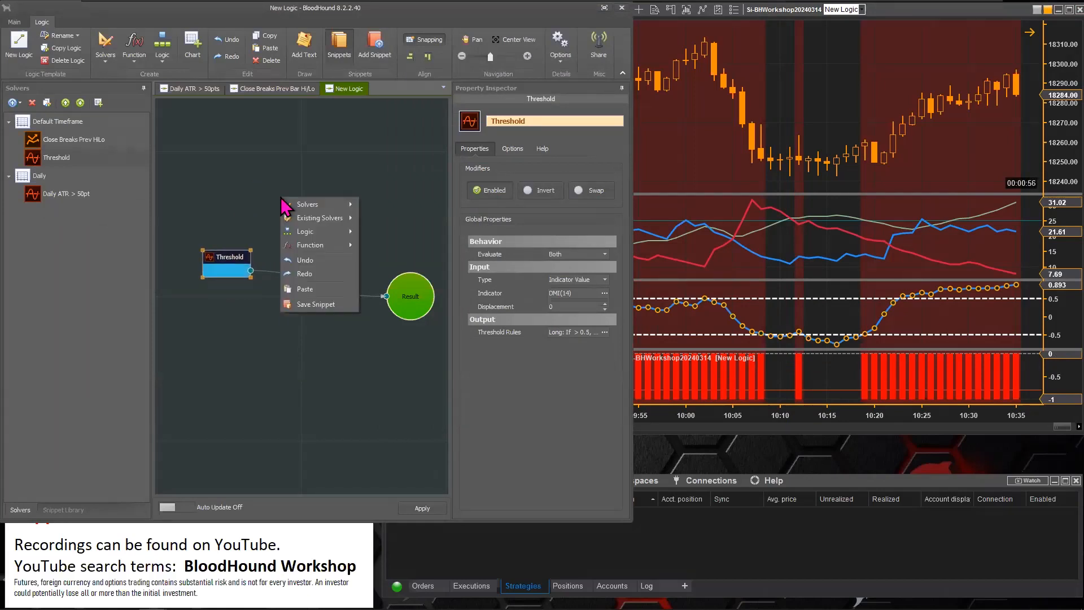
pyautogui.moveTo(315, 210)
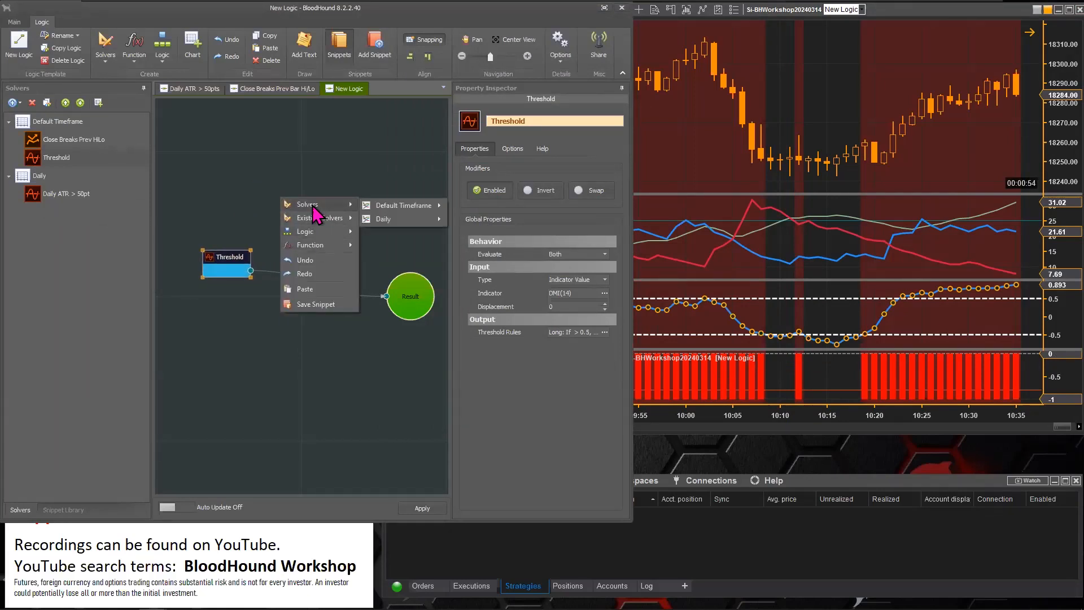
pyautogui.moveTo(327, 233)
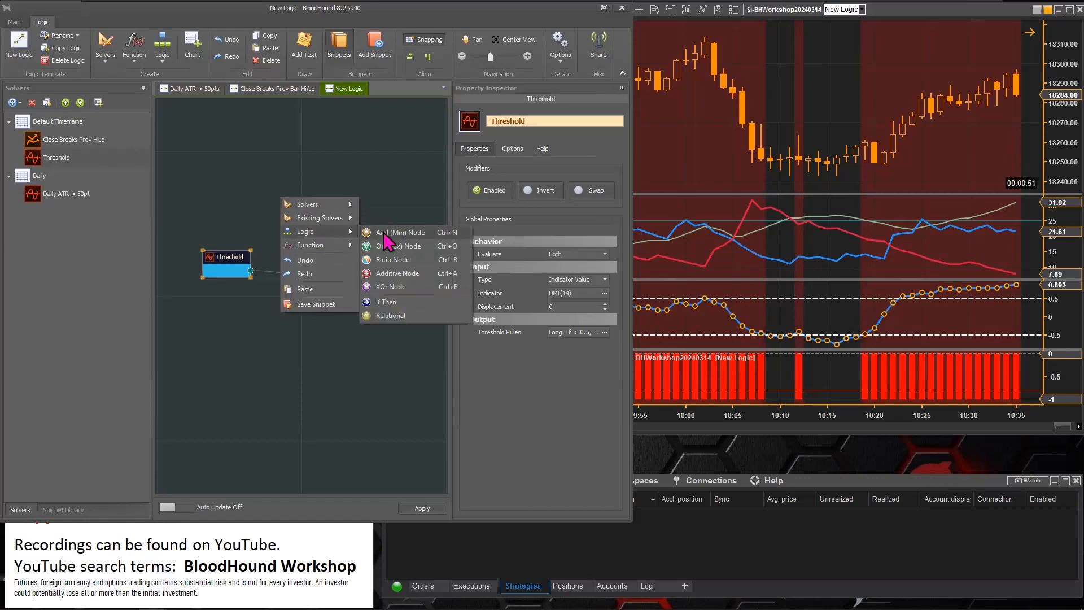
pyautogui.click(386, 233)
pyautogui.moveTo(309, 302); pyautogui.dragTo(389, 296)
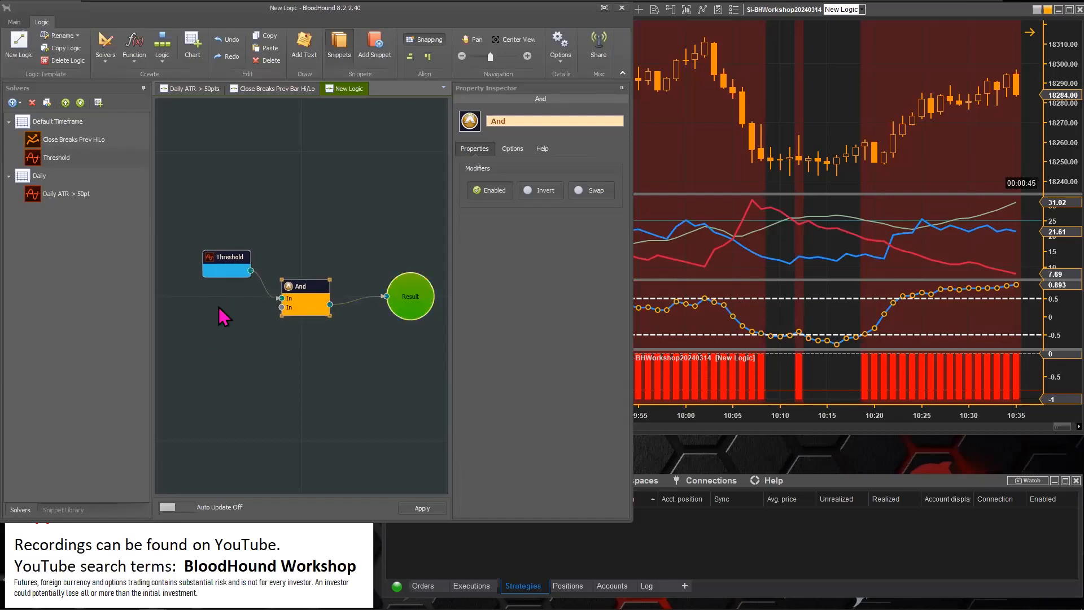
pyautogui.moveTo(215, 259); pyautogui.dragTo(204, 252)
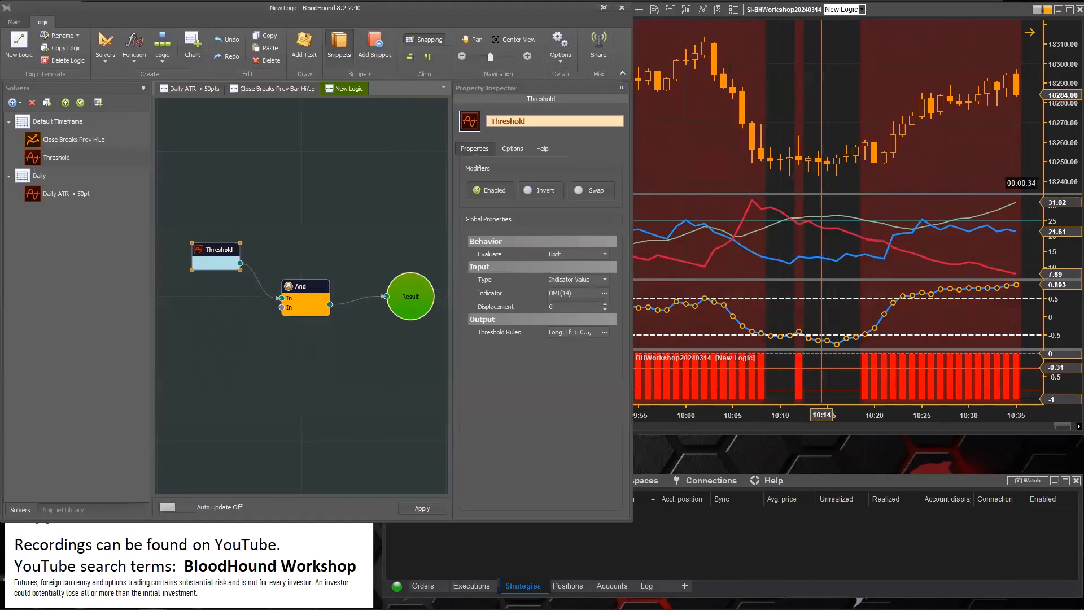
pyautogui.moveTo(219, 249); pyautogui.dragTo(219, 253)
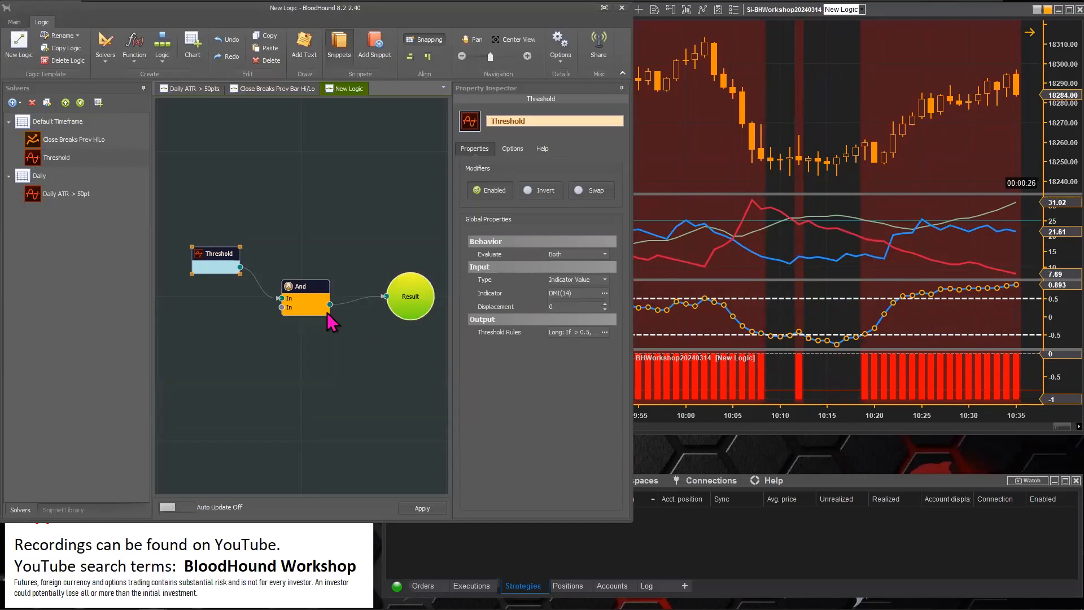
pyautogui.moveTo(295, 290)
pyautogui.mouseDown()
pyautogui.moveTo(303, 276)
pyautogui.moveTo(295, 291)
pyautogui.moveTo(305, 286)
pyautogui.mouseUp()
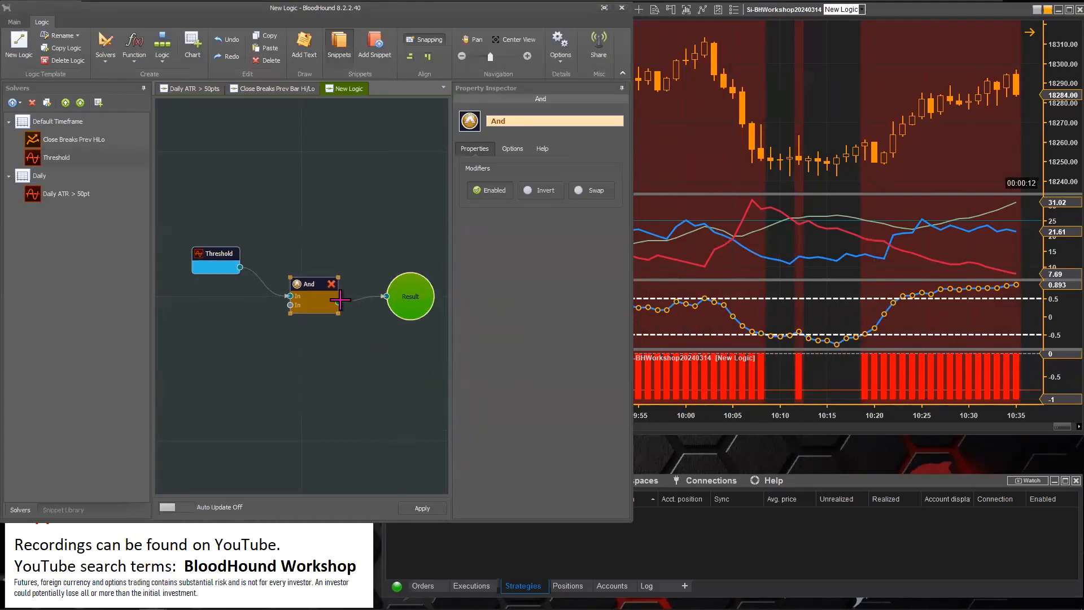
pyautogui.moveTo(313, 286)
pyautogui.mouseDown()
pyautogui.moveTo(293, 293)
pyautogui.moveTo(307, 282)
pyautogui.mouseUp()
pyautogui.moveTo(203, 257); pyautogui.dragTo(216, 280)
# - Rename the Threshold solver as DMA L<0.5 S>-0.5 and place it slightly above the And node
pyautogui.moveTo(550, 122); pyautogui.dragTo(474, 133)
pyautogui.write('DMA L<0.5 S>-0.5')
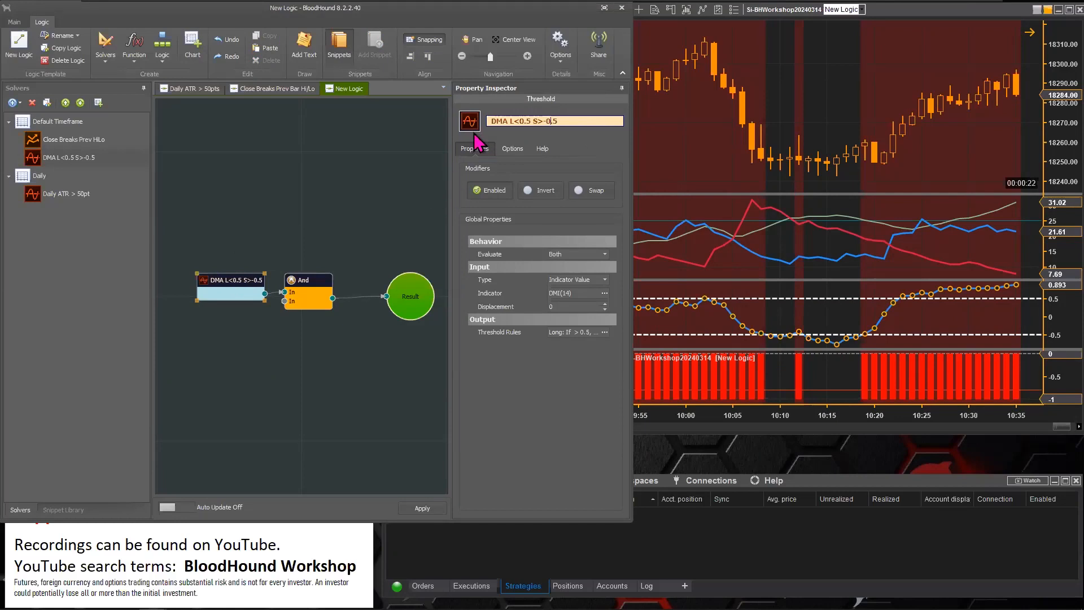
pyautogui.moveTo(230, 286); pyautogui.dragTo(217, 261)
pyautogui.click(304, 287)
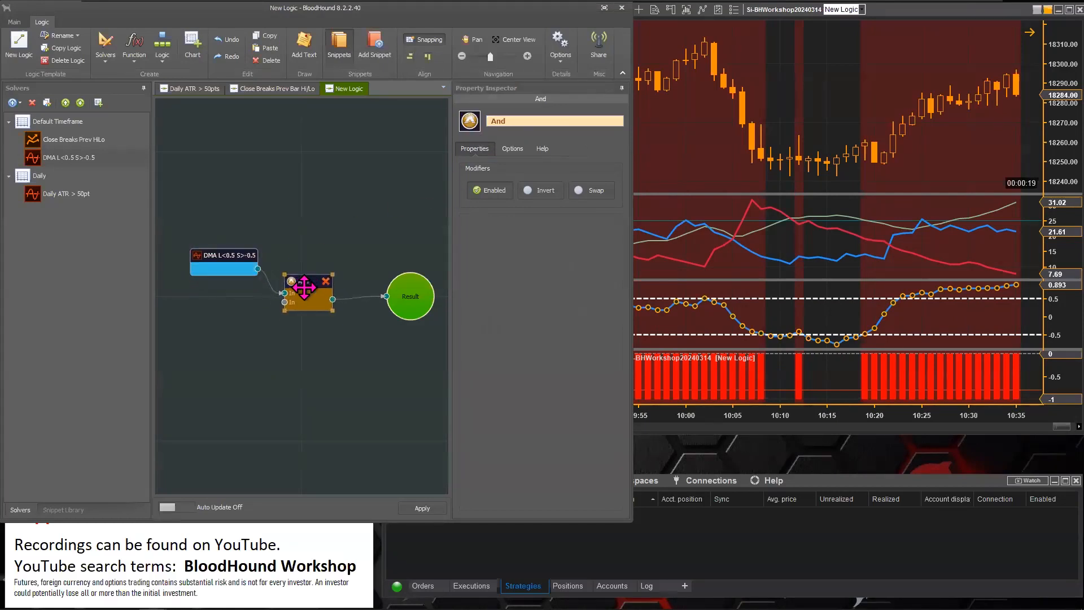
# - Change the solver's long rule condition to DMI < 0.5 and accept the threshold rules
pyautogui.click(232, 265)
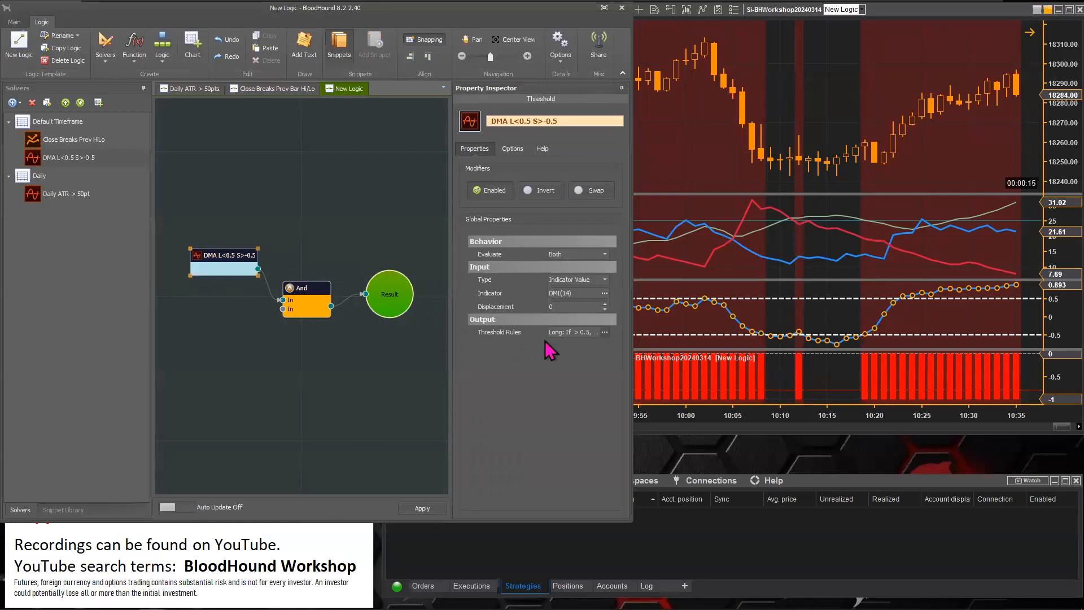
pyautogui.click(605, 332)
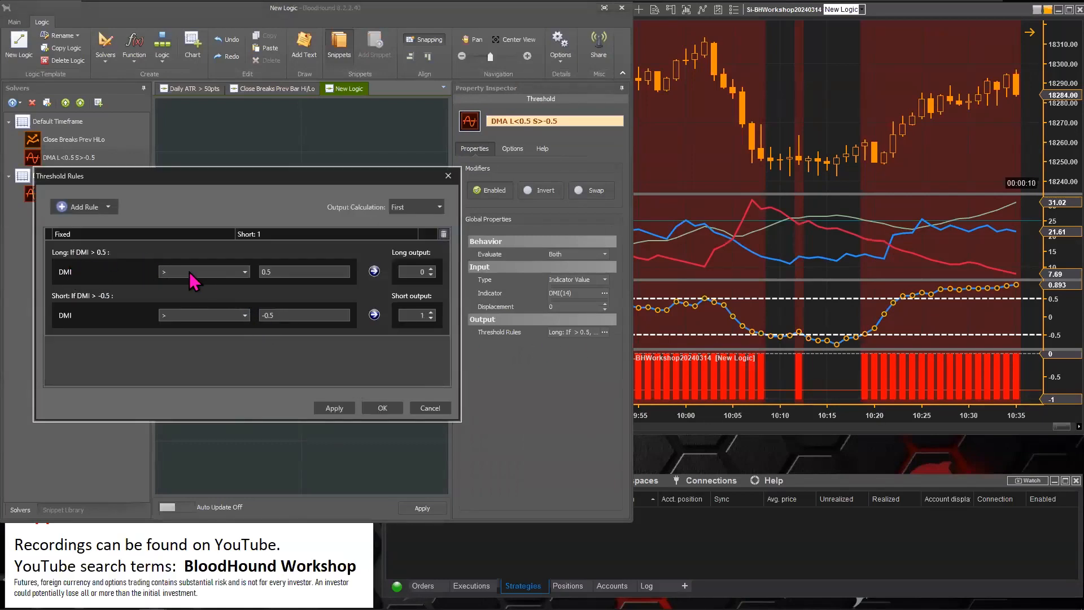
pyautogui.click(245, 273)
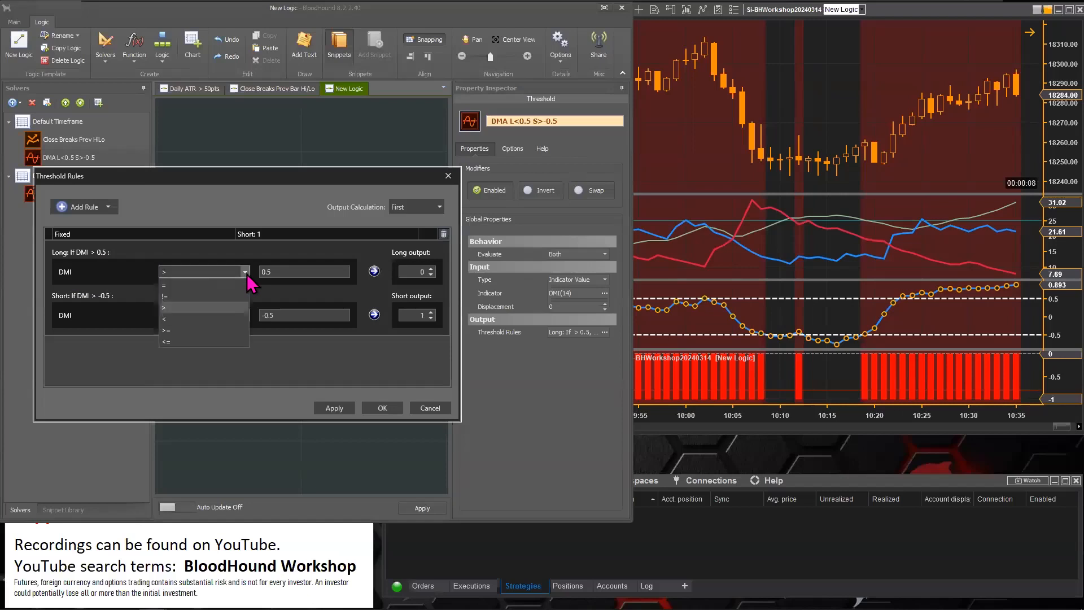
pyautogui.click(176, 319)
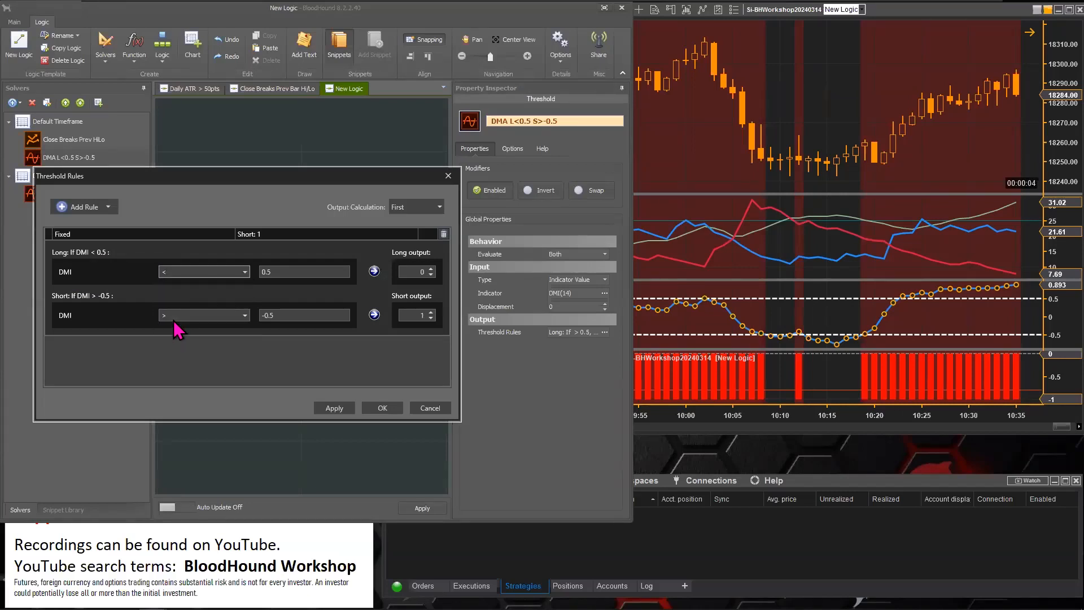
pyautogui.click(273, 275)
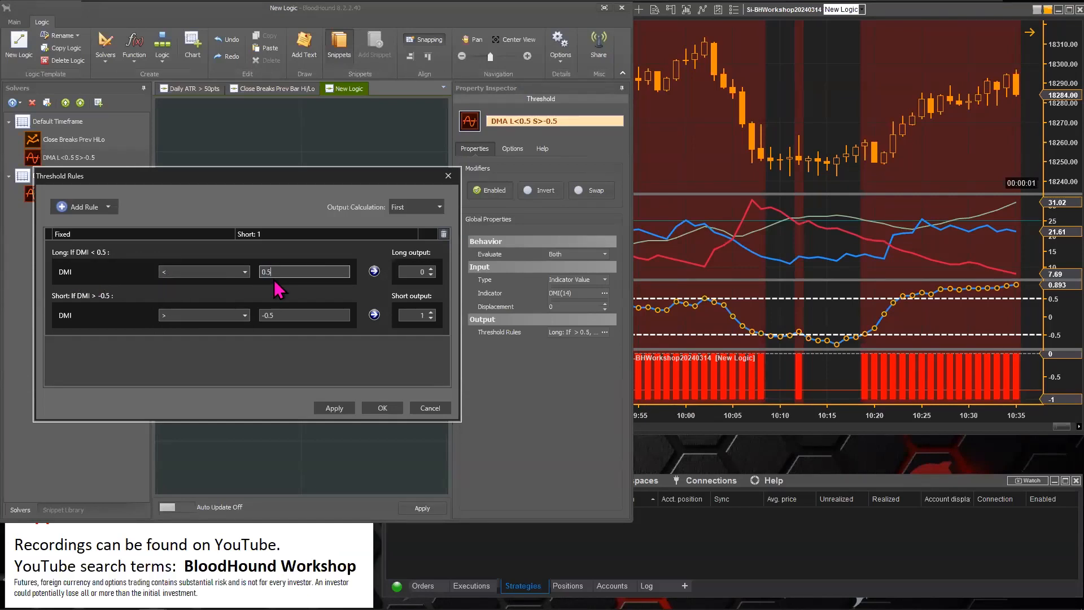
pyautogui.click(372, 406)
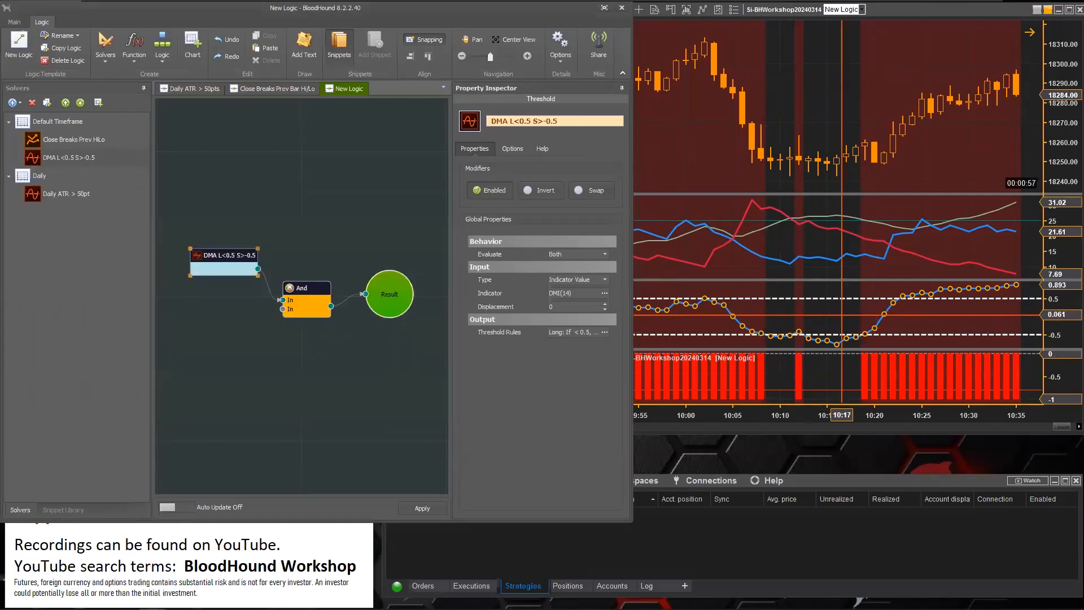
# - Set the long output of the solver's threshold rules to 1 and accept them
pyautogui.click(826, 317)
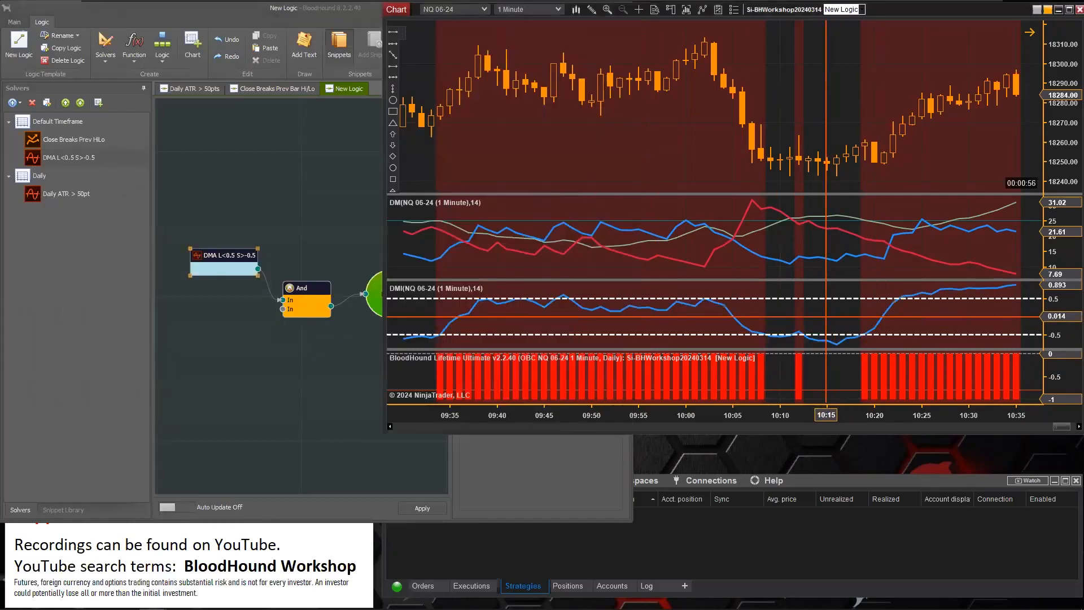
pyautogui.click(207, 256)
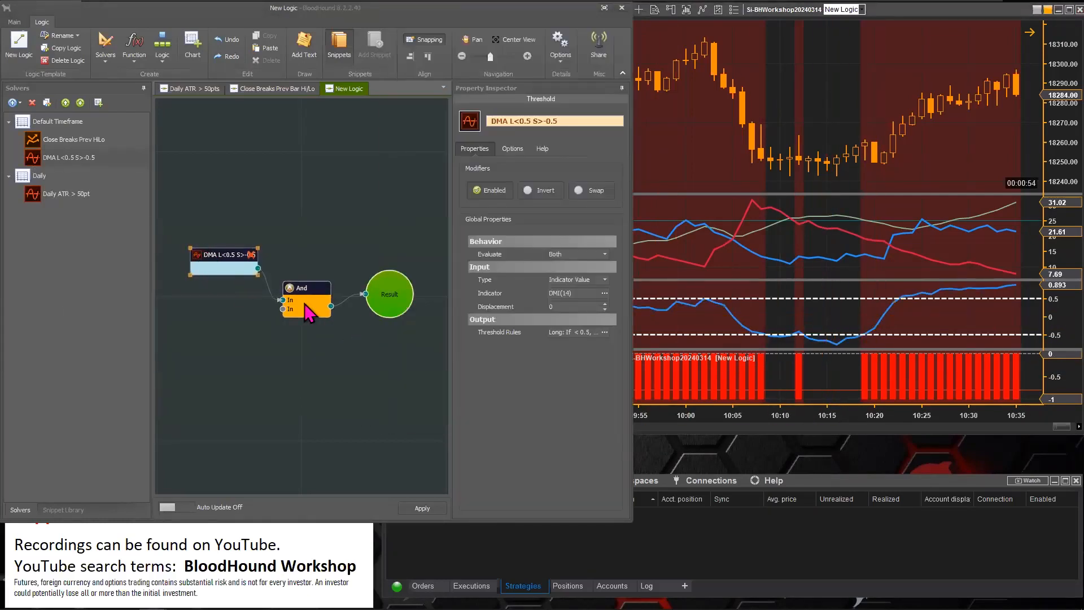
pyautogui.click(605, 333)
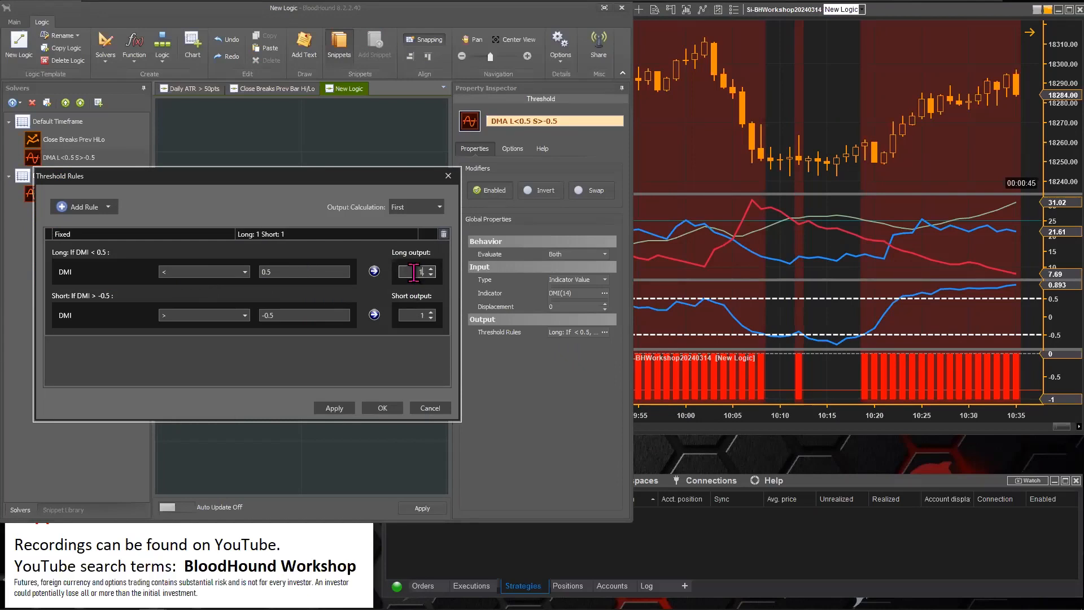
pyautogui.click(370, 409)
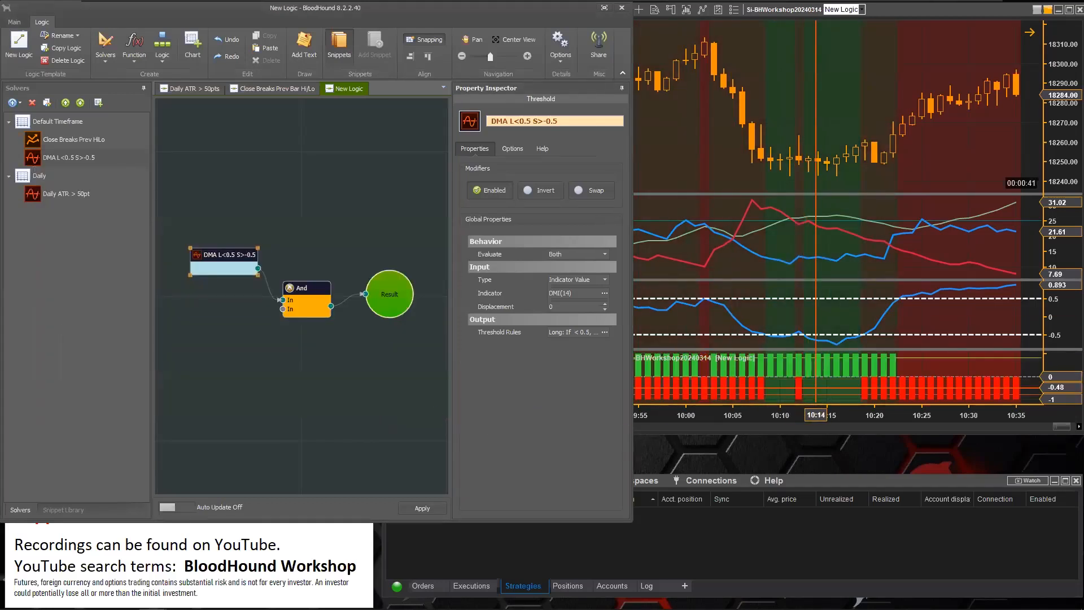
# - Bring newer bars into view, and mark the DMI stretch above 0.5 and the matching long-signal gap with rectangles
pyautogui.click(637, 411)
pyautogui.moveTo(856, 326); pyautogui.dragTo(702, 293)
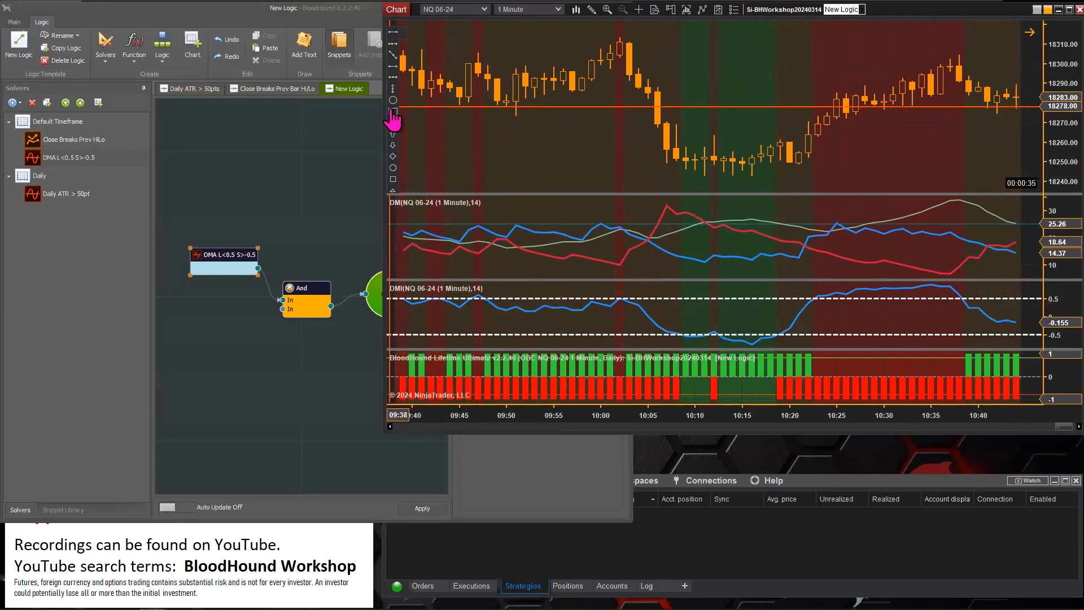
pyautogui.moveTo(814, 297); pyautogui.dragTo(961, 288)
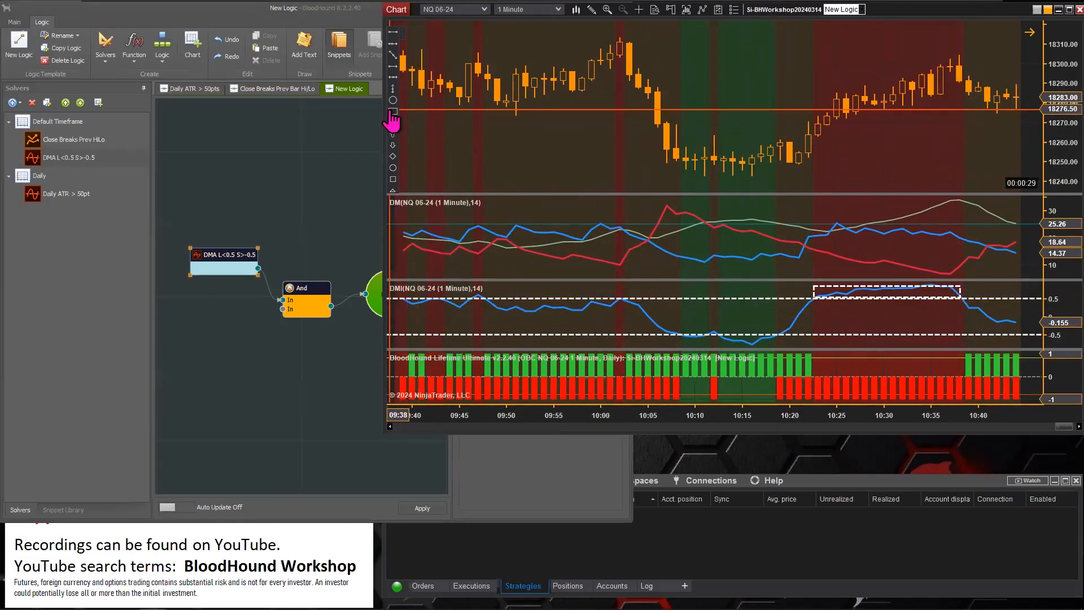
pyautogui.moveTo(814, 354)
pyautogui.mouseDown()
pyautogui.moveTo(863, 374)
pyautogui.moveTo(962, 372)
pyautogui.mouseUp()
pyautogui.click(217, 252)
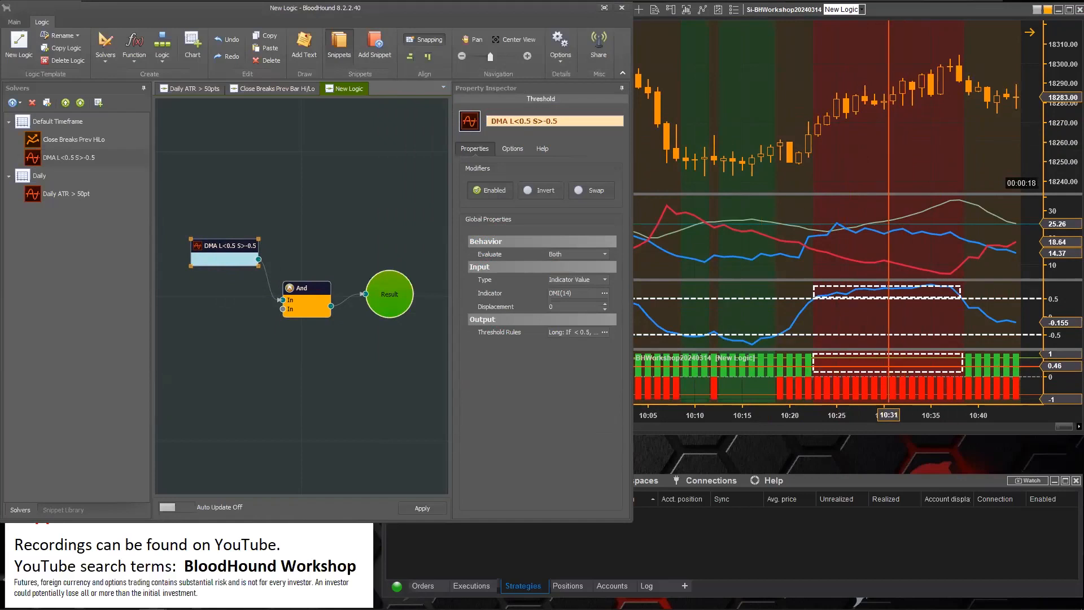
# - Delete both marker rectangles from the chart and enlarge the DM indicator panel
pyautogui.click(836, 367)
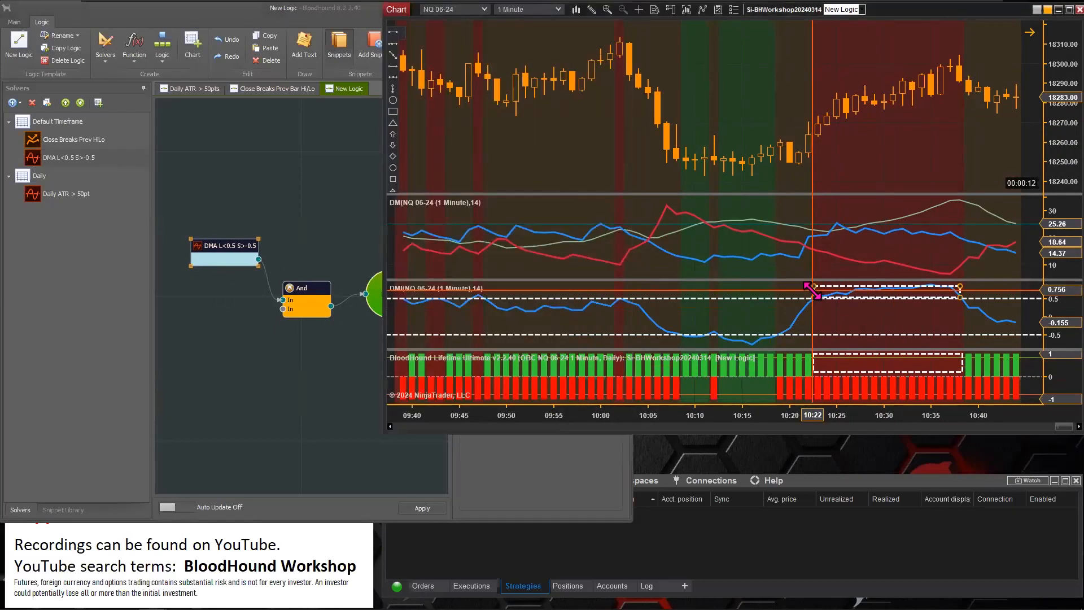
pyautogui.press('Delete')
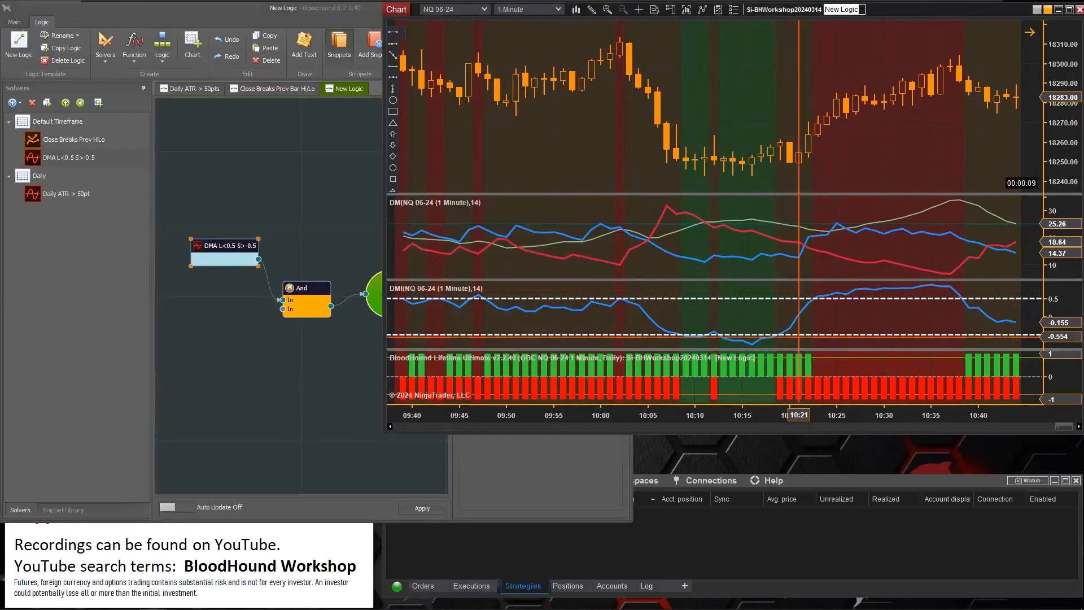
pyautogui.moveTo(789, 282); pyautogui.dragTo(791, 302)
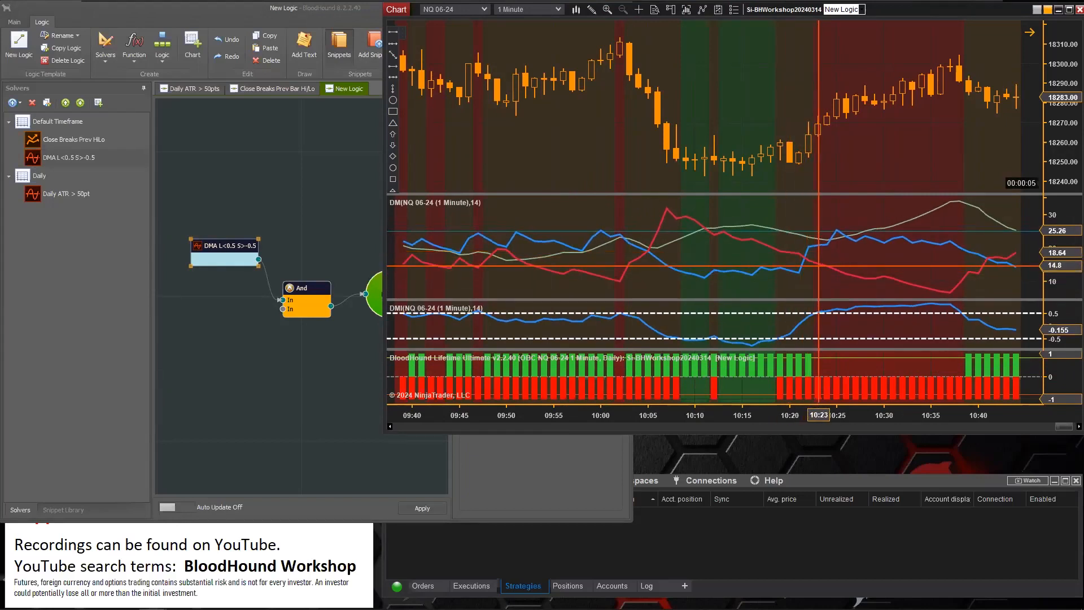
pyautogui.click(818, 265)
# - Rename the threshold solver as DMI L<0.5 S>-0.5 and the logic board as DMI Long < 0.5 / Short > -0.5
pyautogui.moveTo(283, 308); pyautogui.dragTo(282, 305)
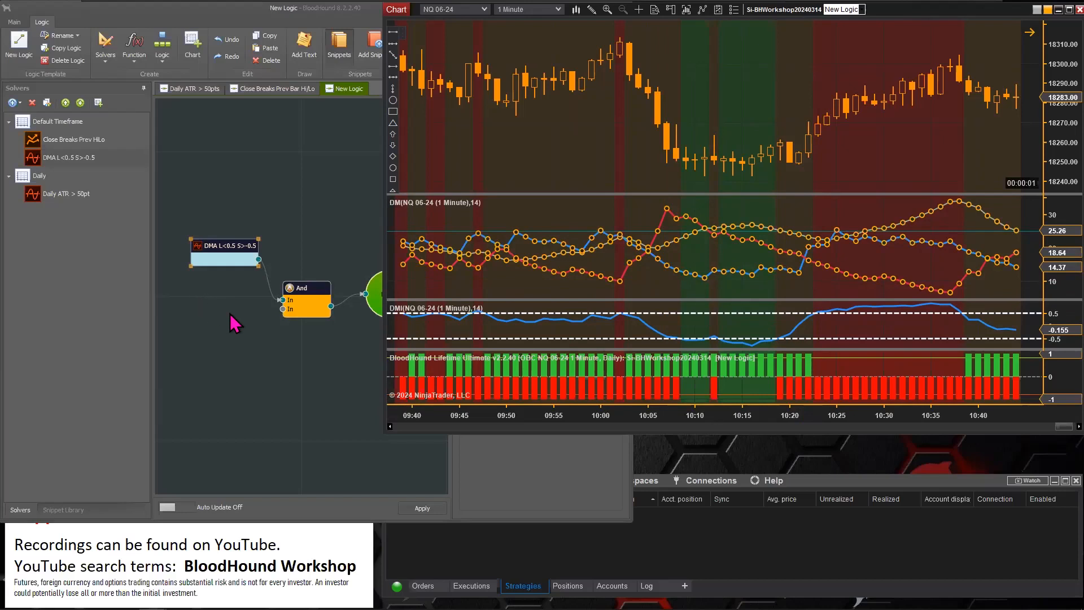
pyautogui.moveTo(308, 332); pyautogui.dragTo(219, 244)
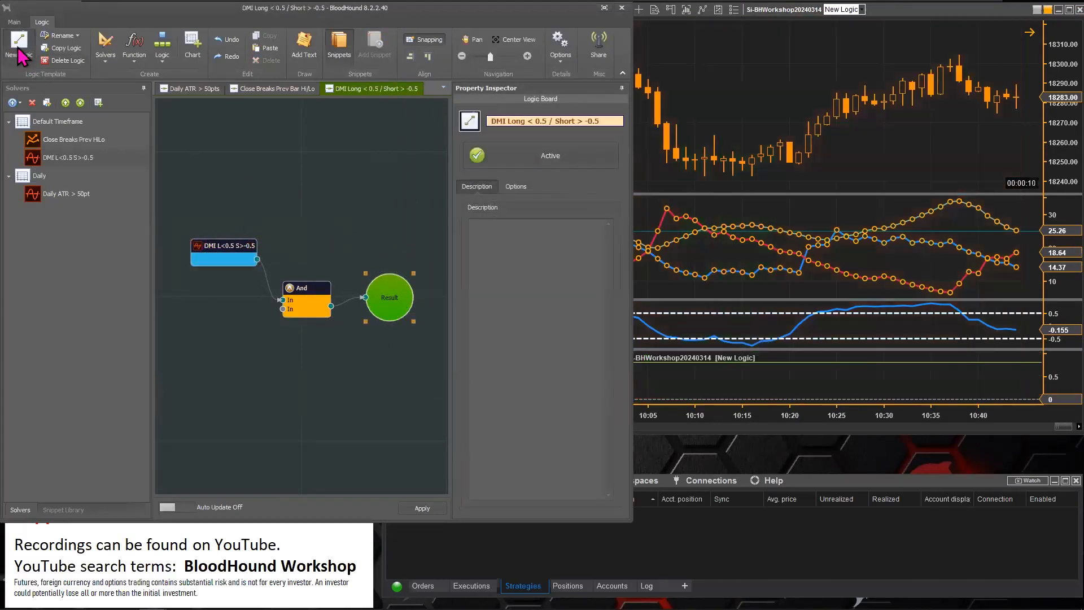
# - Create a new logic board named DM No Short < 20
pyautogui.click(19, 52)
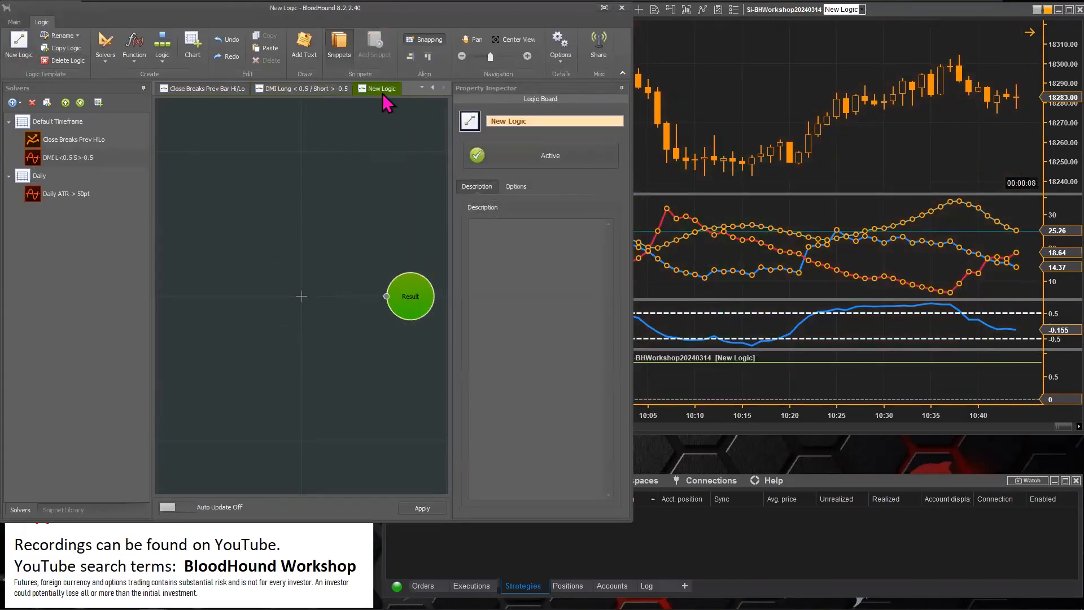
pyautogui.tripleClick(492, 123)
pyautogui.write('DM')
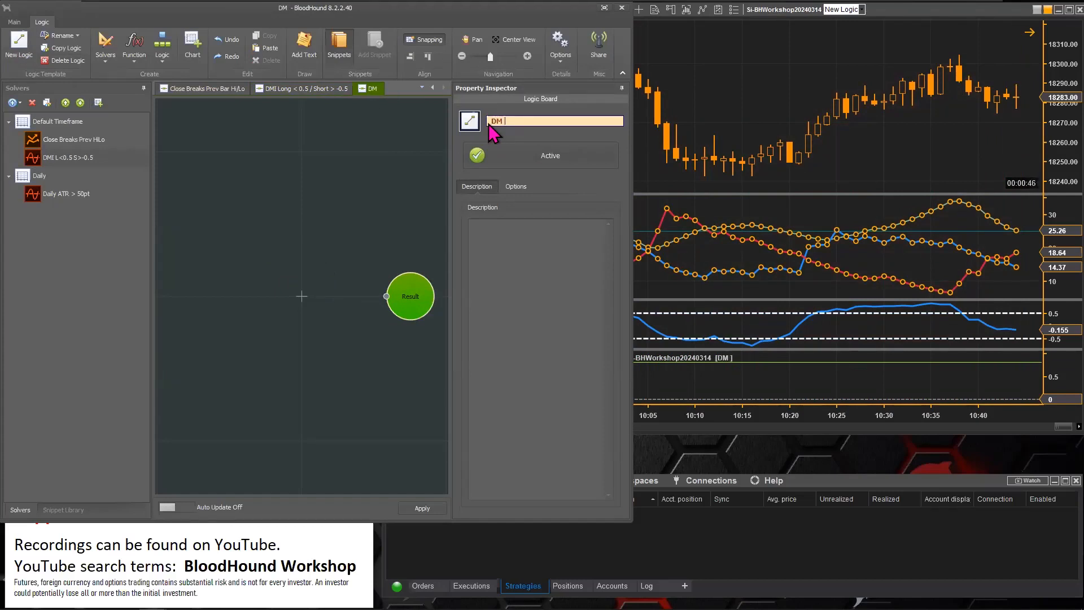
pyautogui.write(' No Short < 20')
# - Add a Threshold solver on the default timeframe to the board, and inspect the DM indicator's lines on the chart
pyautogui.rightClick(253, 268)
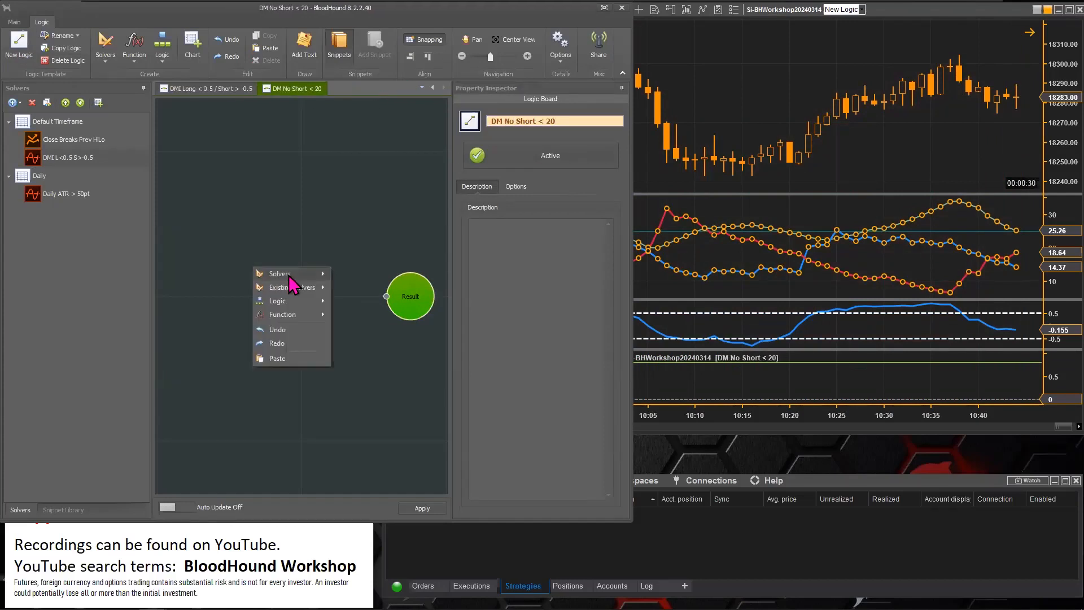
pyautogui.moveTo(289, 276)
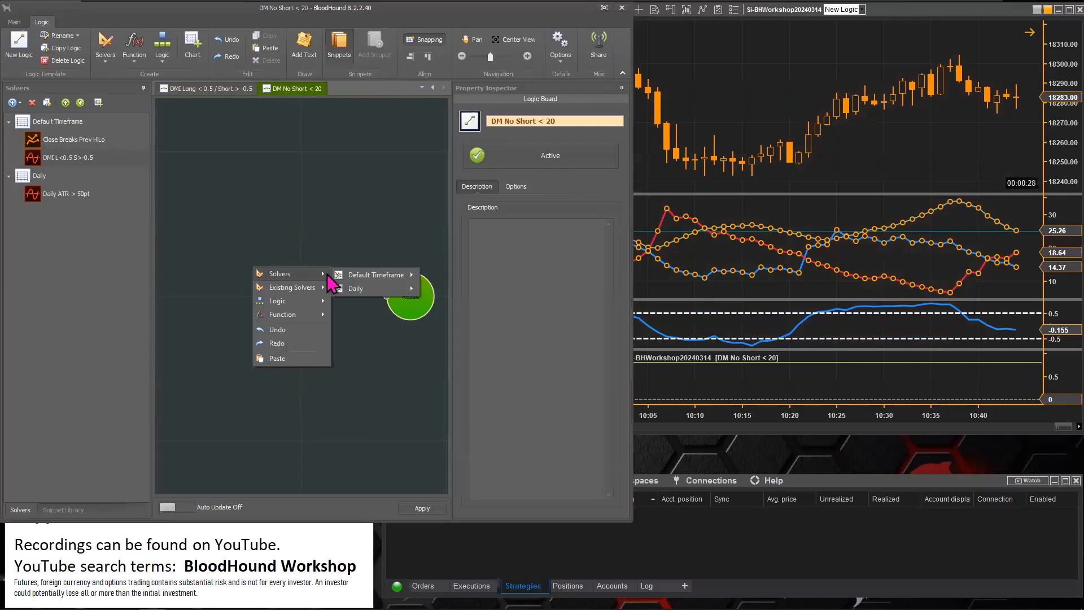
pyautogui.moveTo(396, 288)
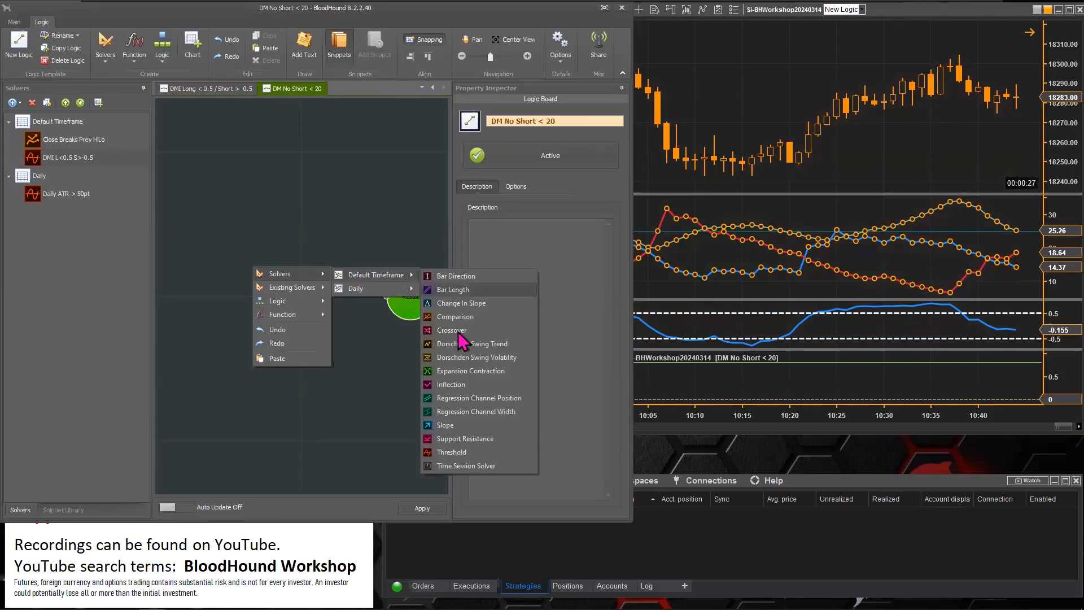
pyautogui.click(450, 453)
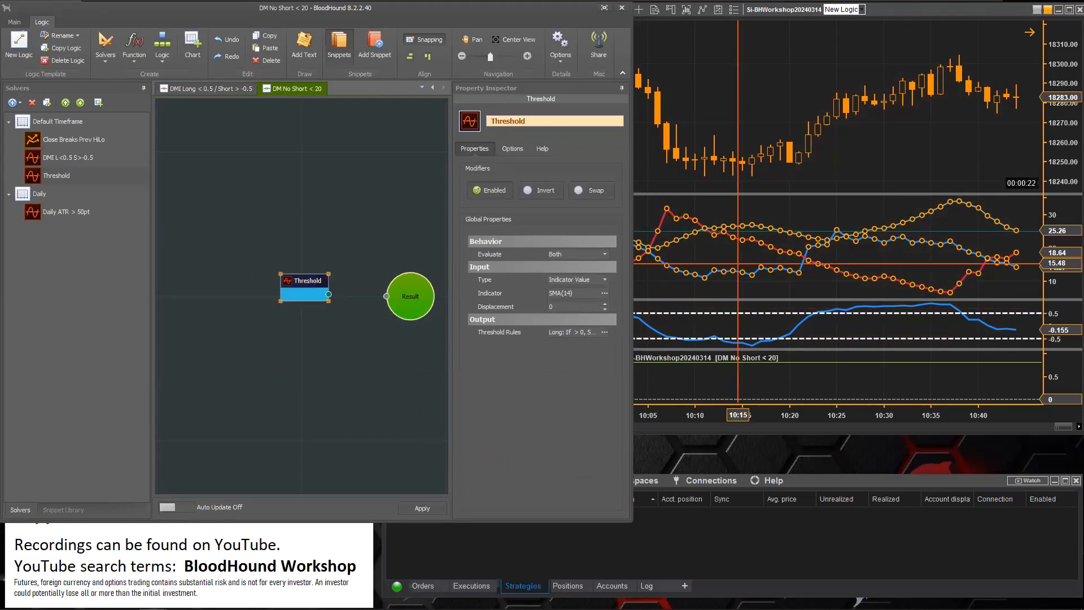
pyautogui.click(734, 252)
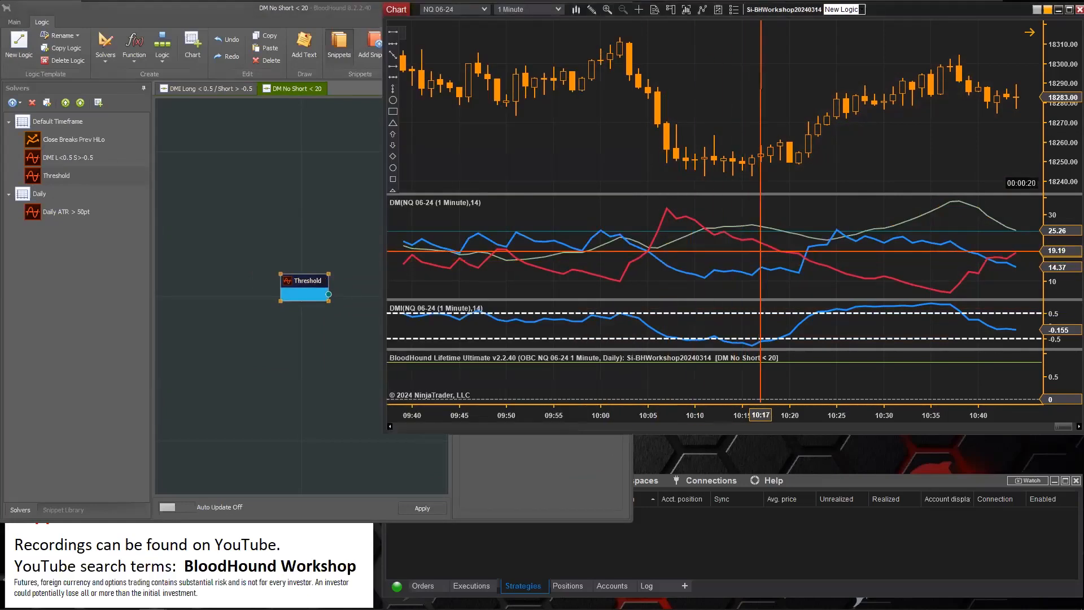
pyautogui.click(767, 245)
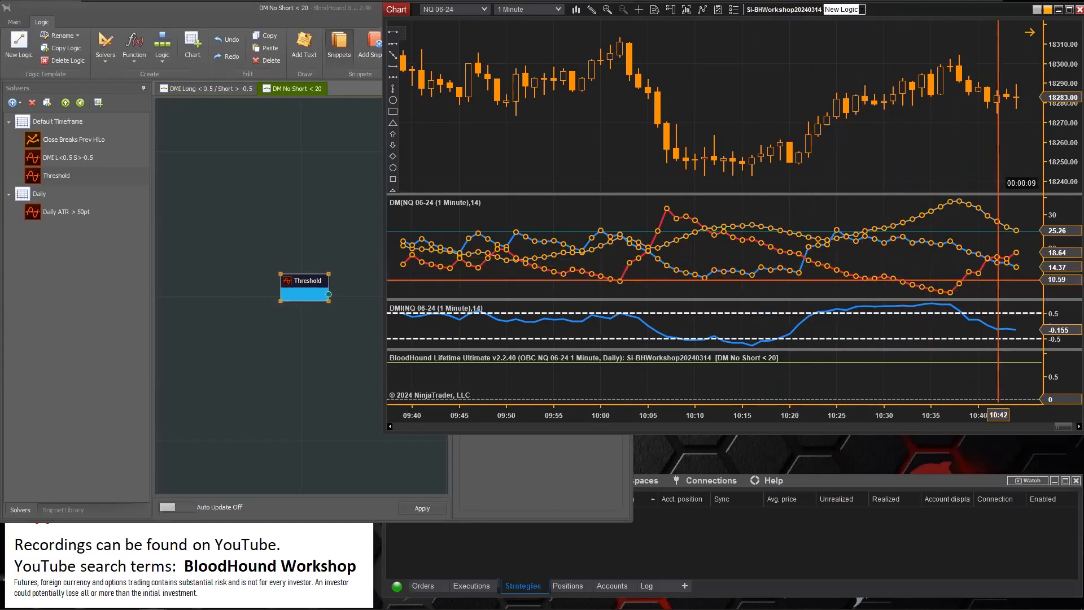
# - Examine how the DM indicator's lines move around the 20 level on earlier bars of the NQ chart
pyautogui.click(866, 218)
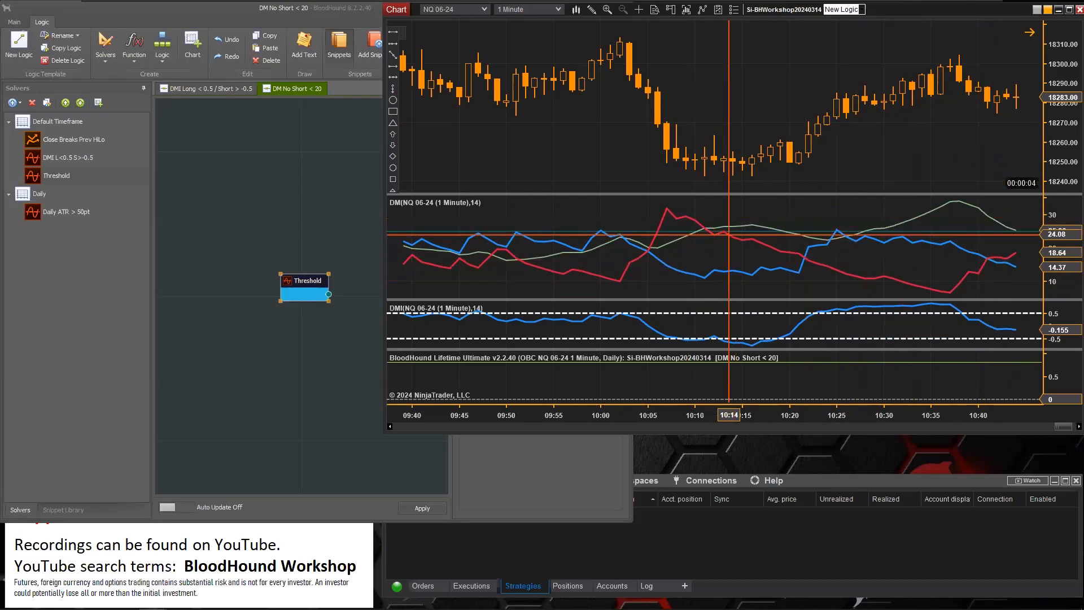
pyautogui.scroll(10, 667, 235)
pyautogui.scroll(10, 681, 237)
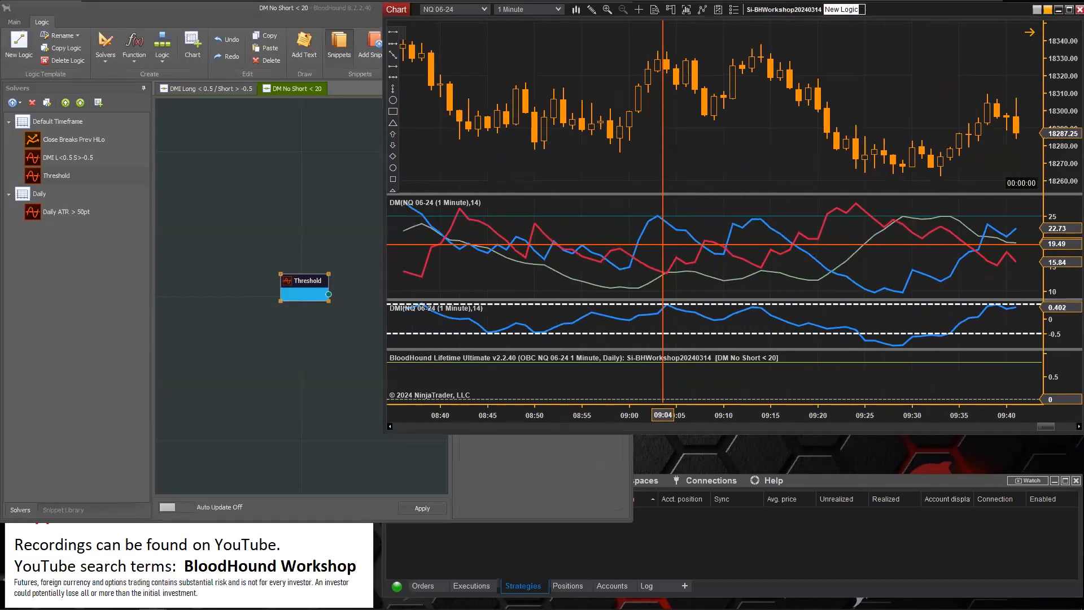
pyautogui.scroll(8, 663, 245)
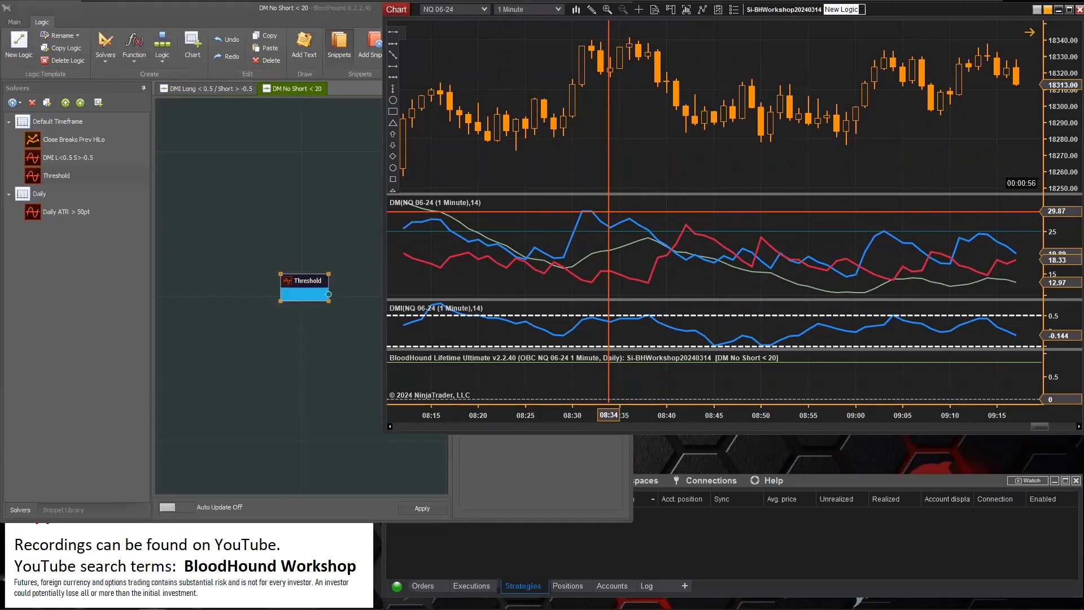
pyautogui.scroll(2, 609, 212)
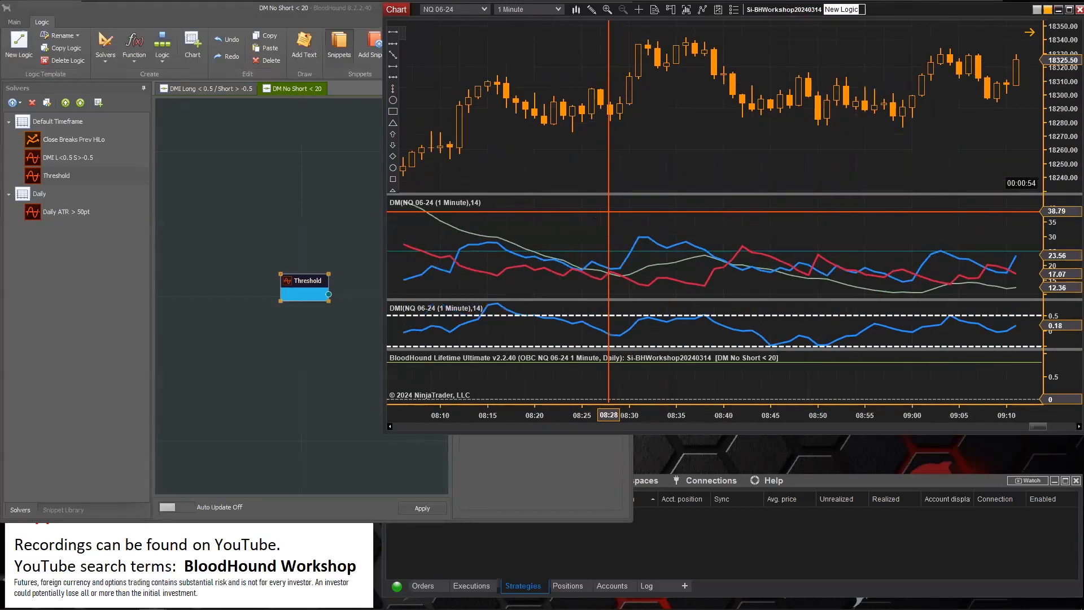
pyautogui.click(647, 237)
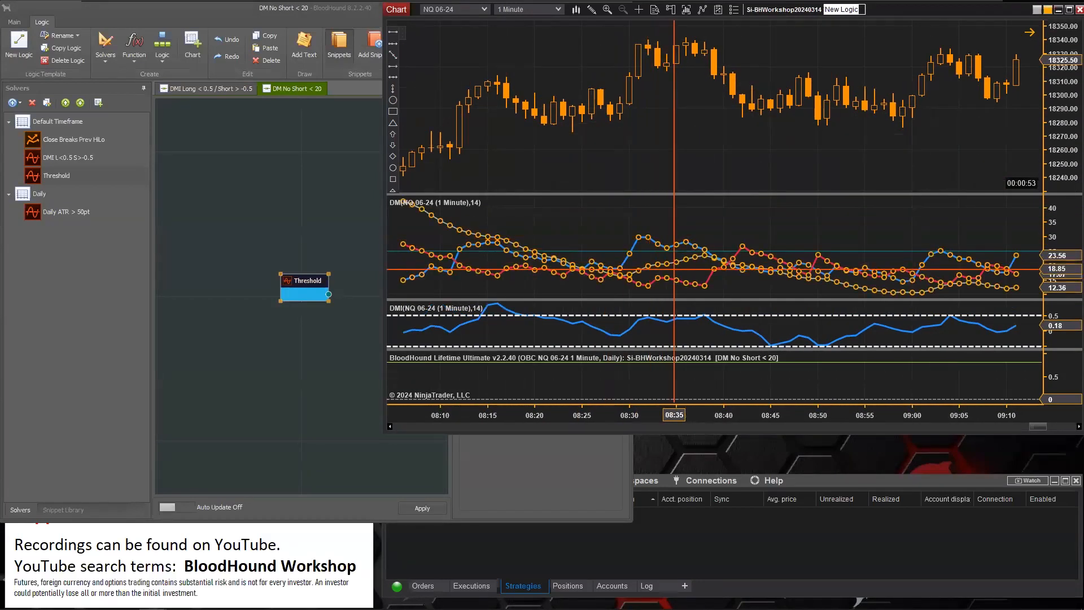
pyautogui.scroll(6, 673, 265)
pyautogui.scroll(-6, 674, 270)
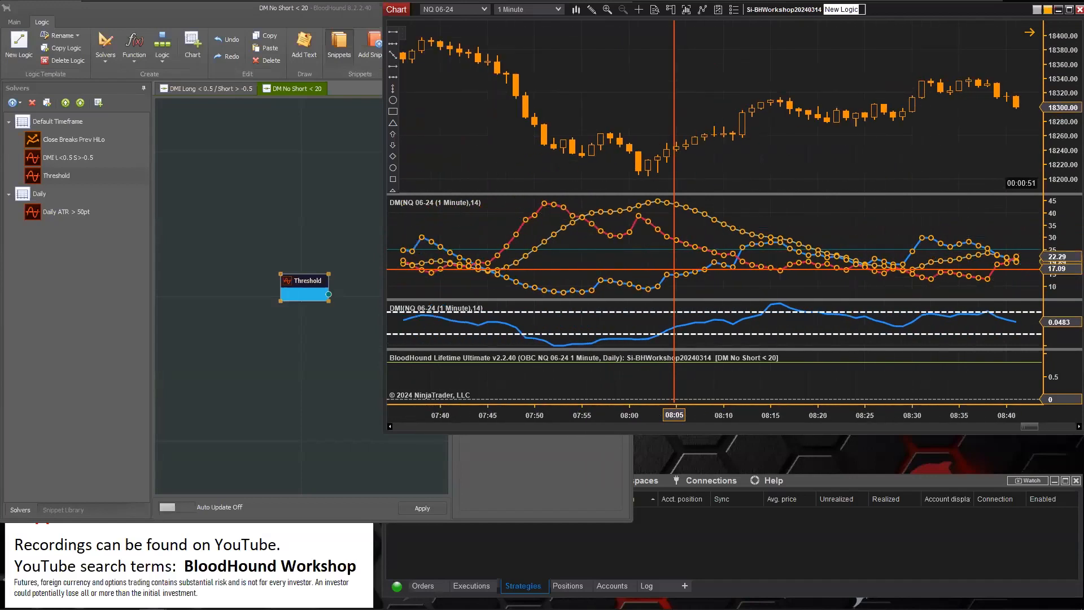
# - Set the Threshold solver's indicator to DM with +DI as the long plot and -DI as the short plot, and connect it to Result
pyautogui.click(295, 284)
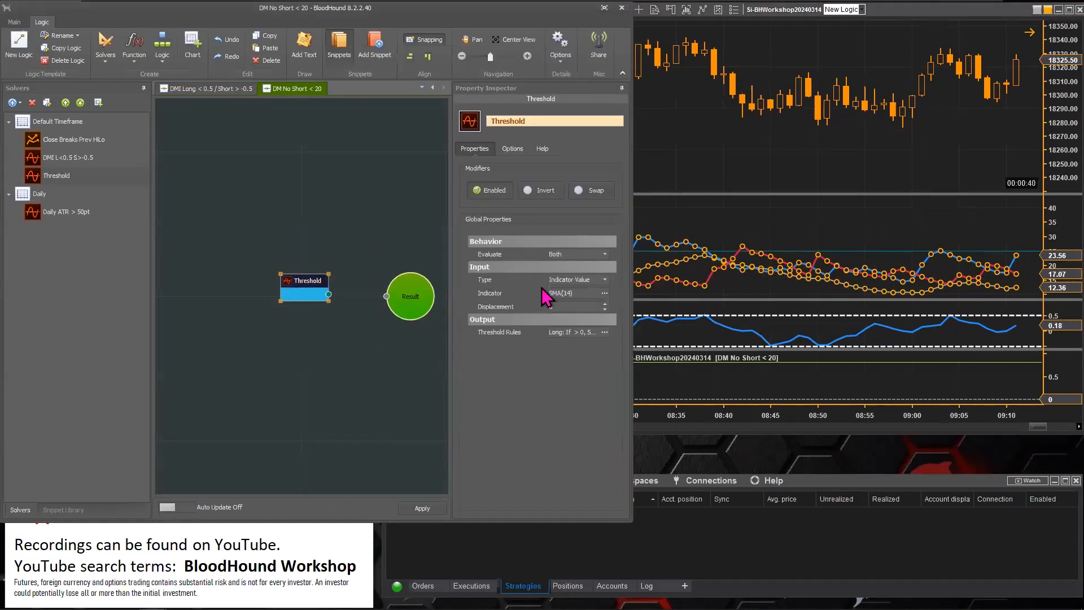
pyautogui.click(605, 293)
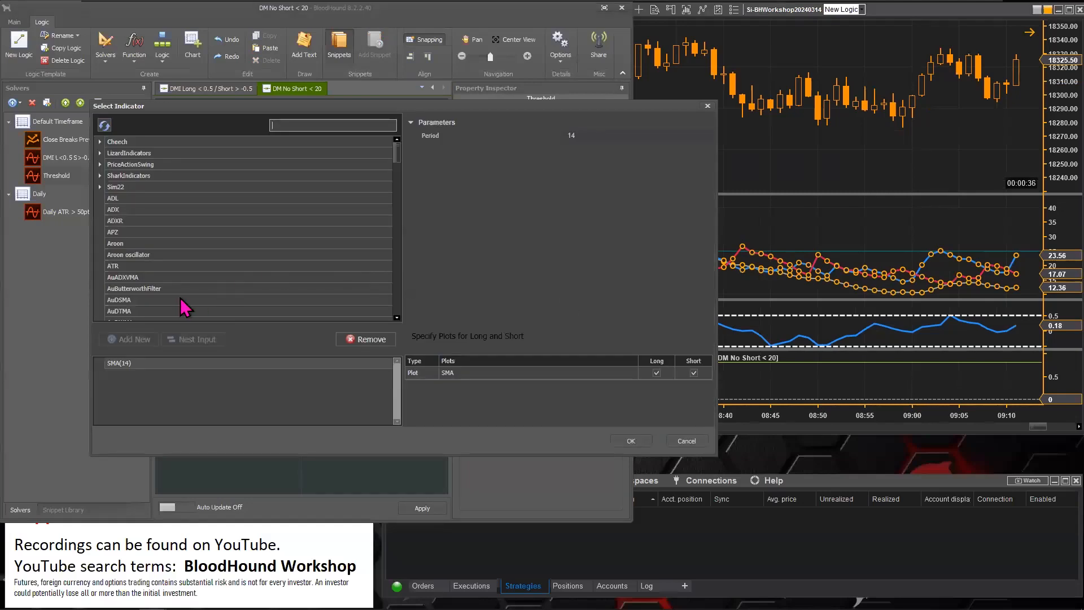
pyautogui.scroll(-10, 184, 305)
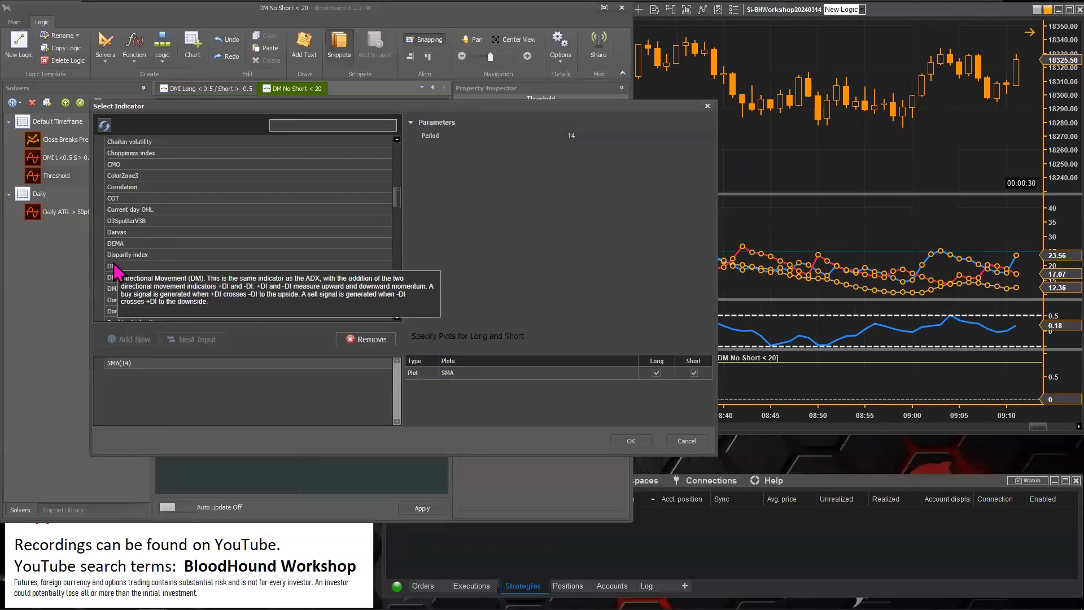
pyautogui.click(113, 266)
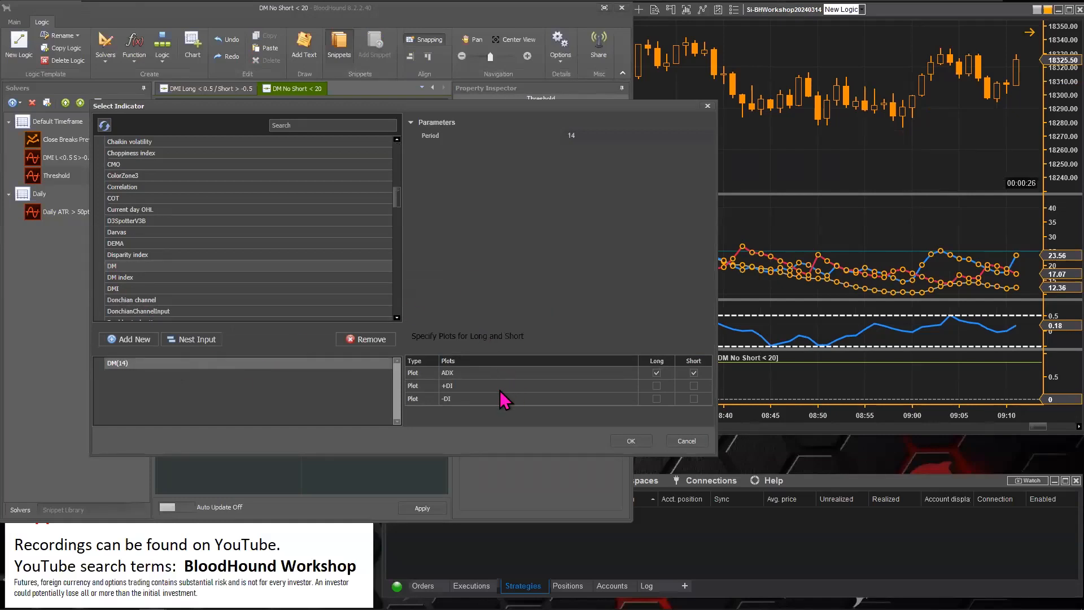
pyautogui.click(455, 374)
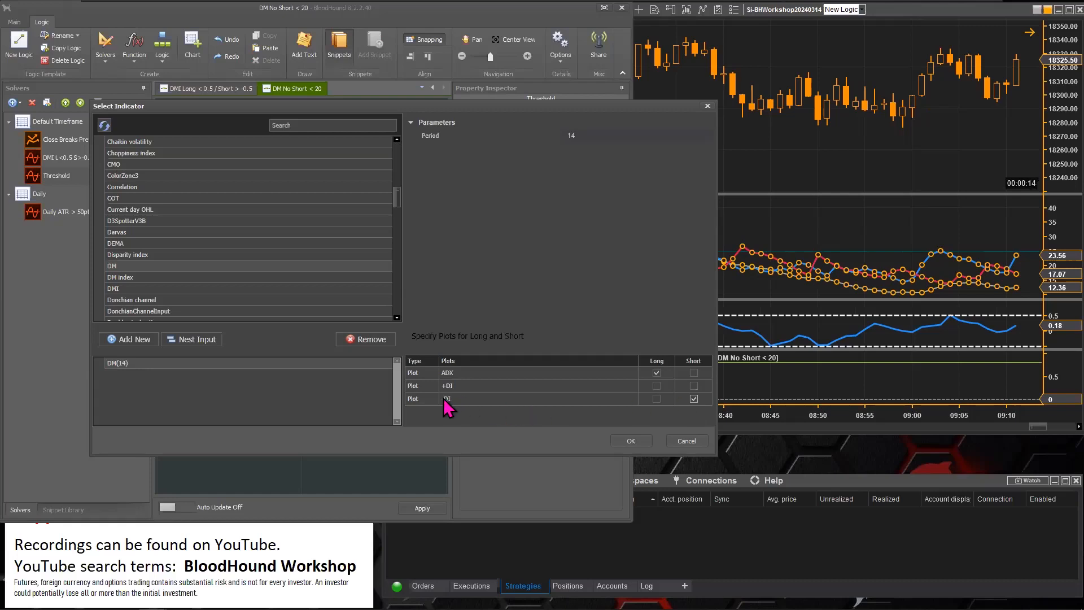
pyautogui.click(656, 387)
pyautogui.click(632, 441)
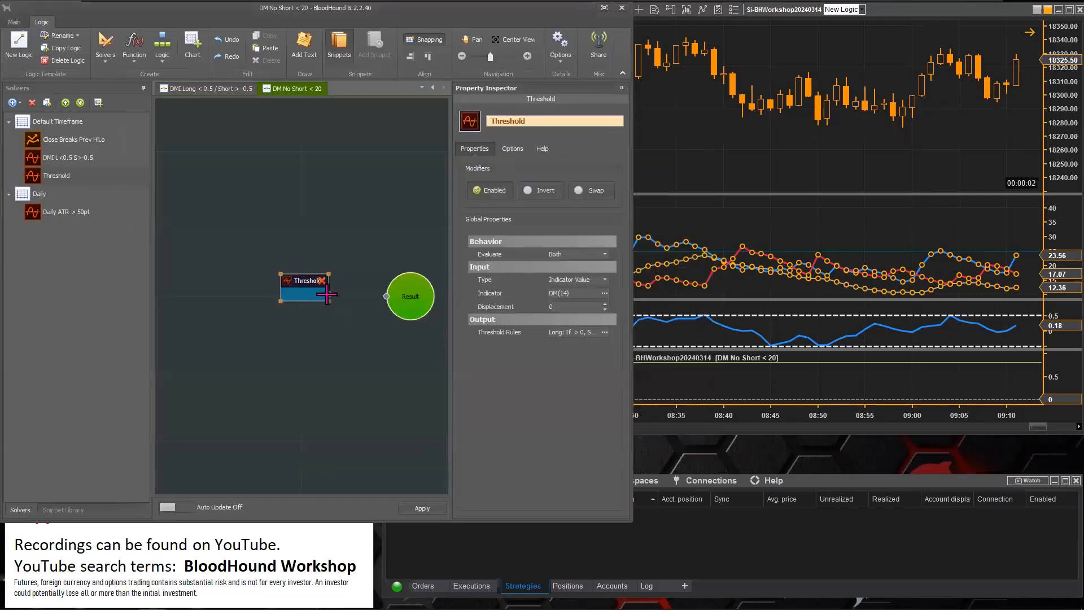
pyautogui.moveTo(326, 294); pyautogui.dragTo(411, 296)
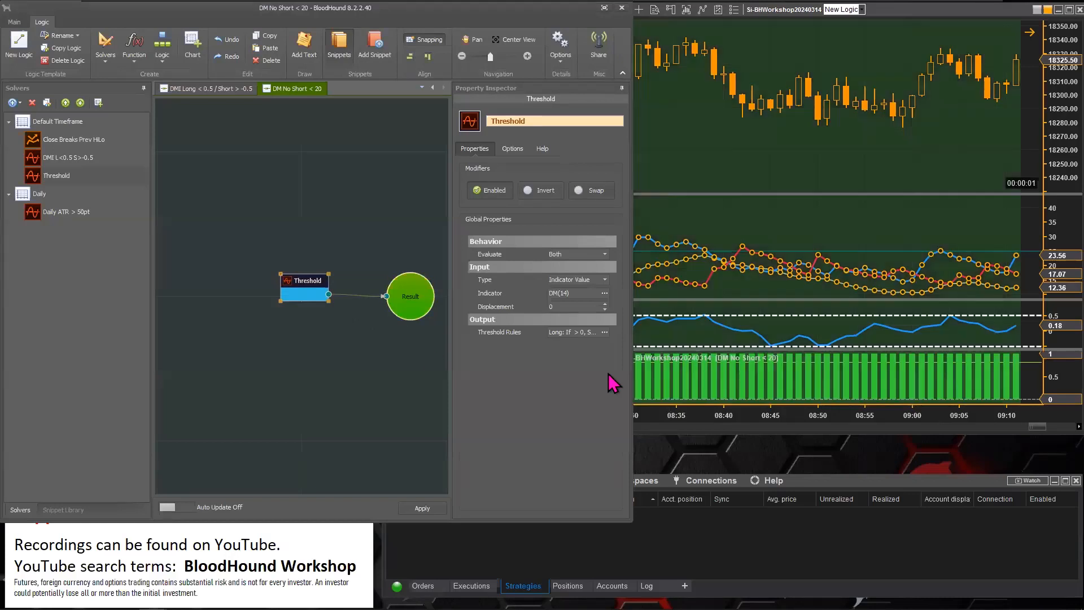
# - Set the solver's short threshold rule to DM > 20 and apply it to the chart
pyautogui.click(605, 332)
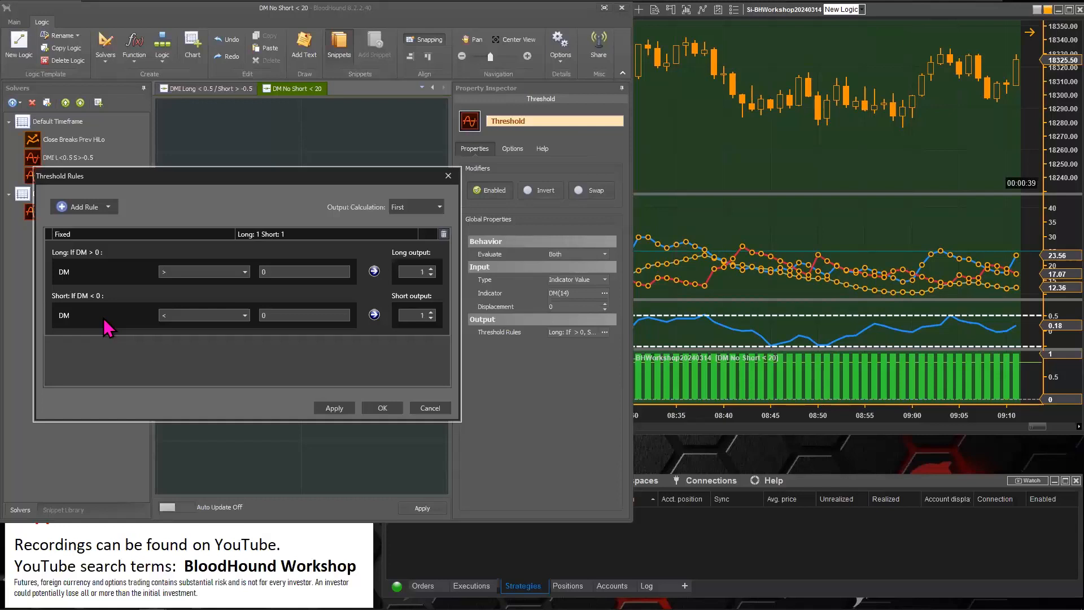
pyautogui.click(244, 316)
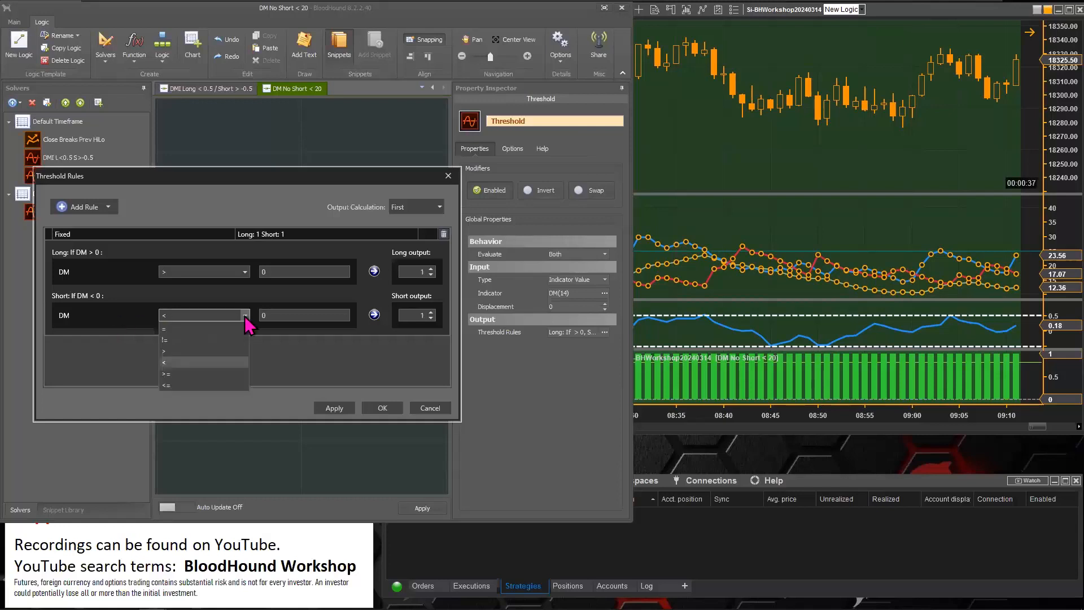
pyautogui.click(169, 351)
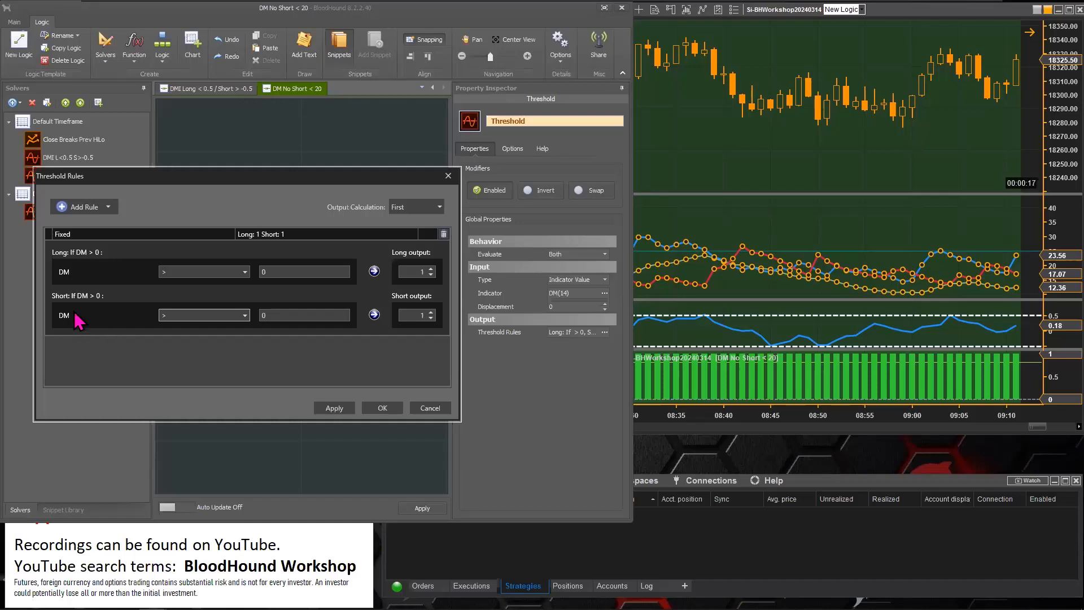
pyautogui.click(274, 314)
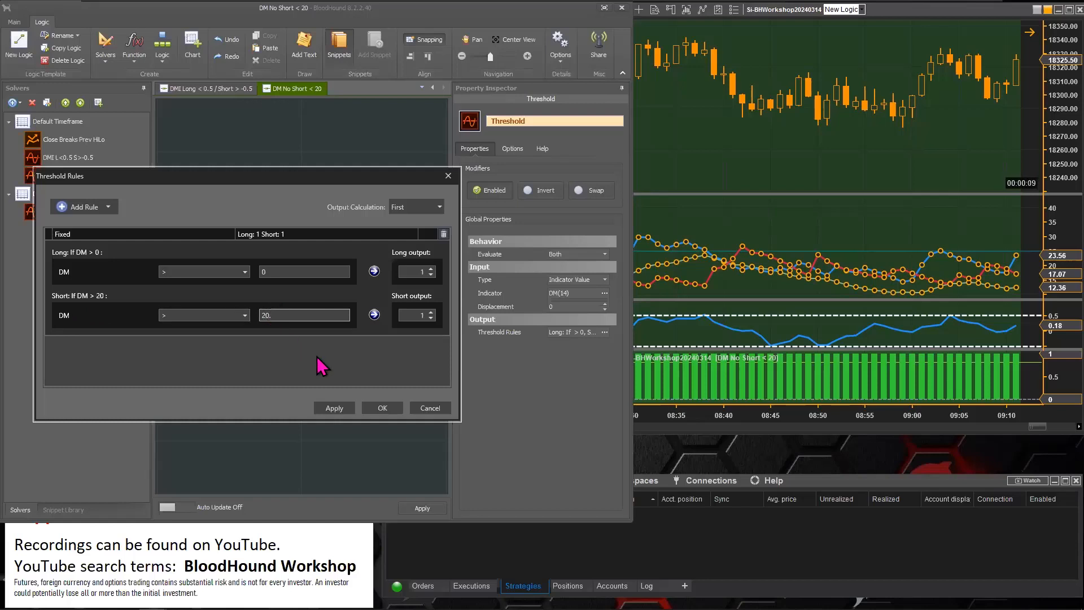
pyautogui.click(323, 408)
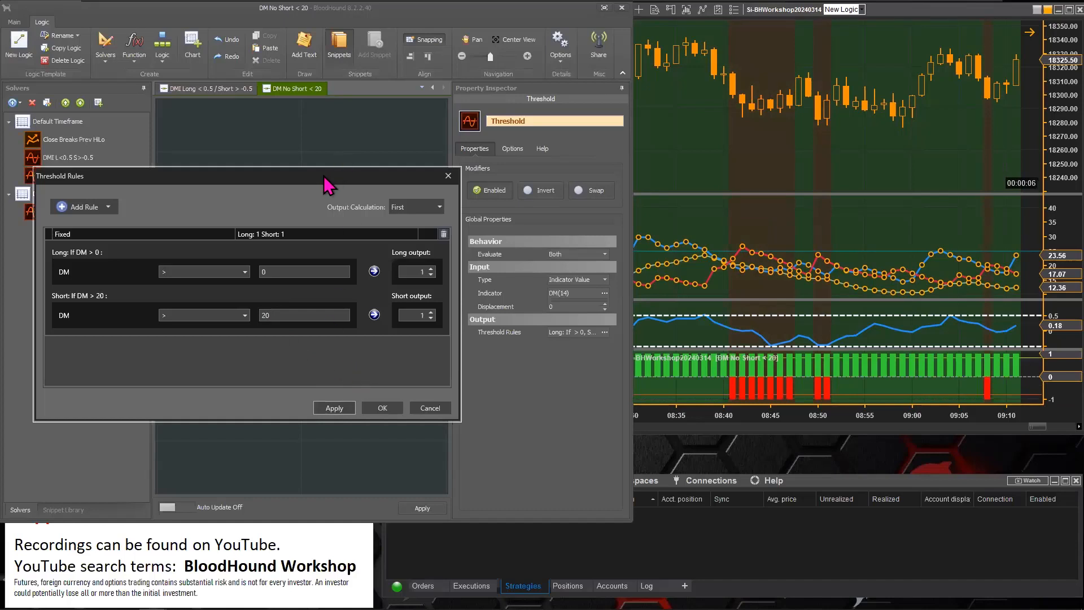
# - Apply a long output of 0 to the threshold rule, and mark the 20 level in the DM panel with a dashed horizontal line
pyautogui.doubleClick(417, 270)
pyautogui.write('0')
pyautogui.click(335, 409)
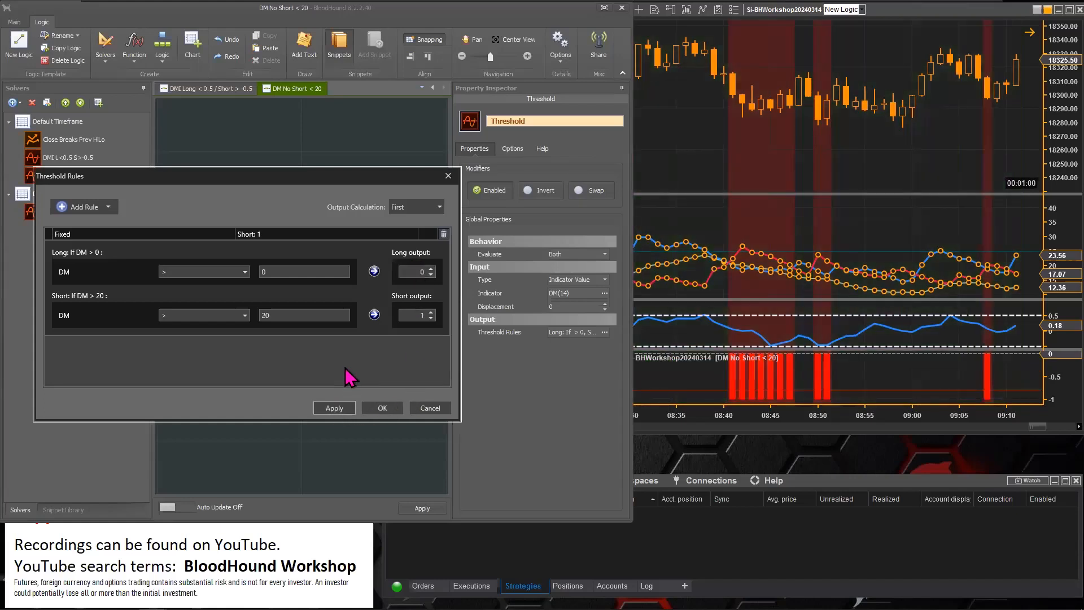
pyautogui.click(747, 282)
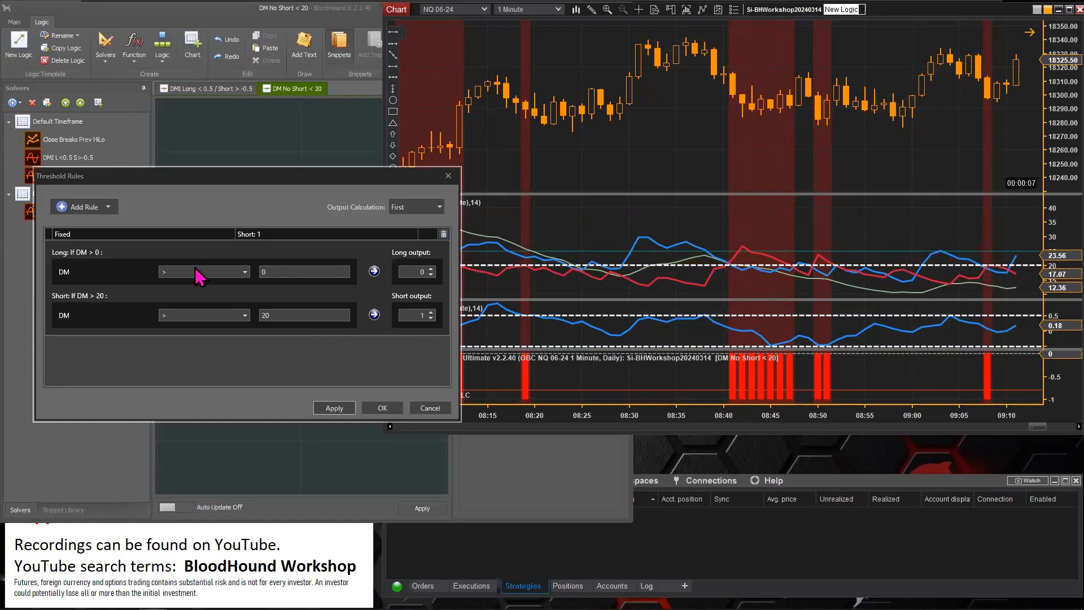
# - Set the long threshold rule to DM < 30 and accept the threshold rules
pyautogui.click(245, 273)
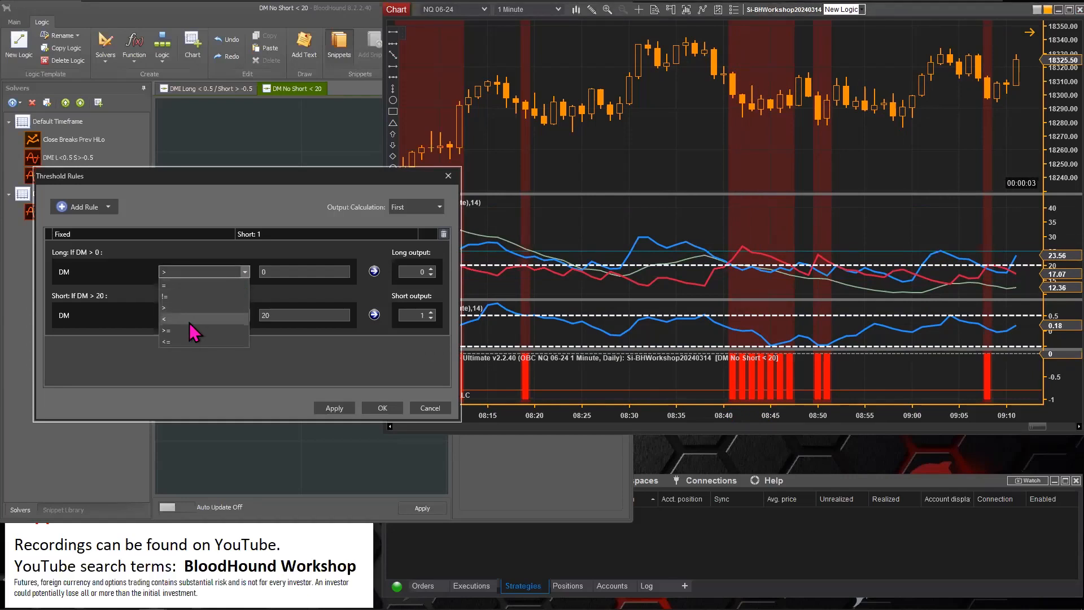
pyautogui.click(175, 320)
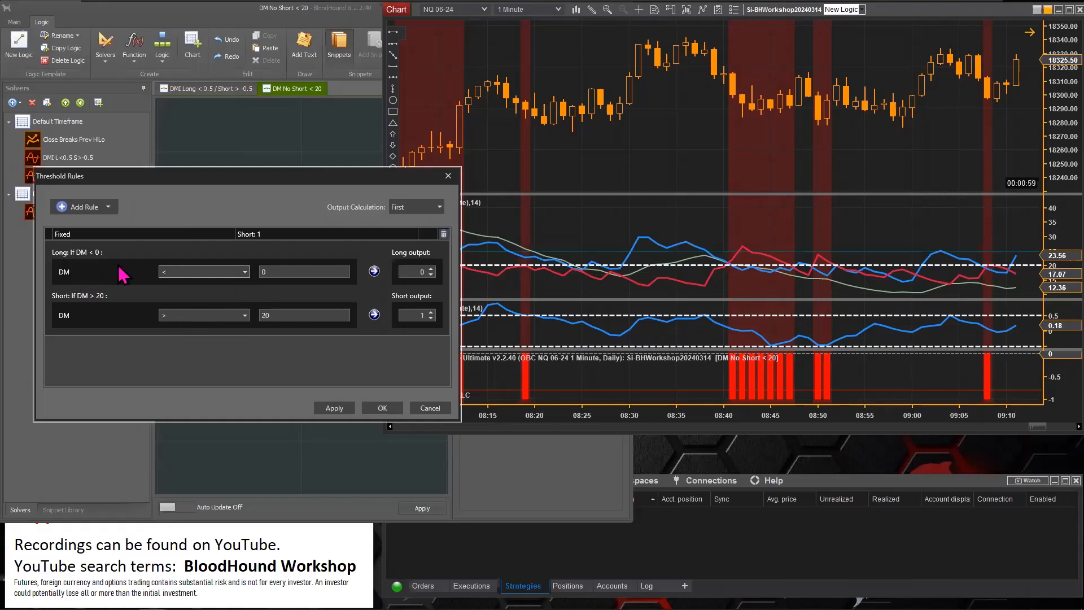
pyautogui.doubleClick(274, 271)
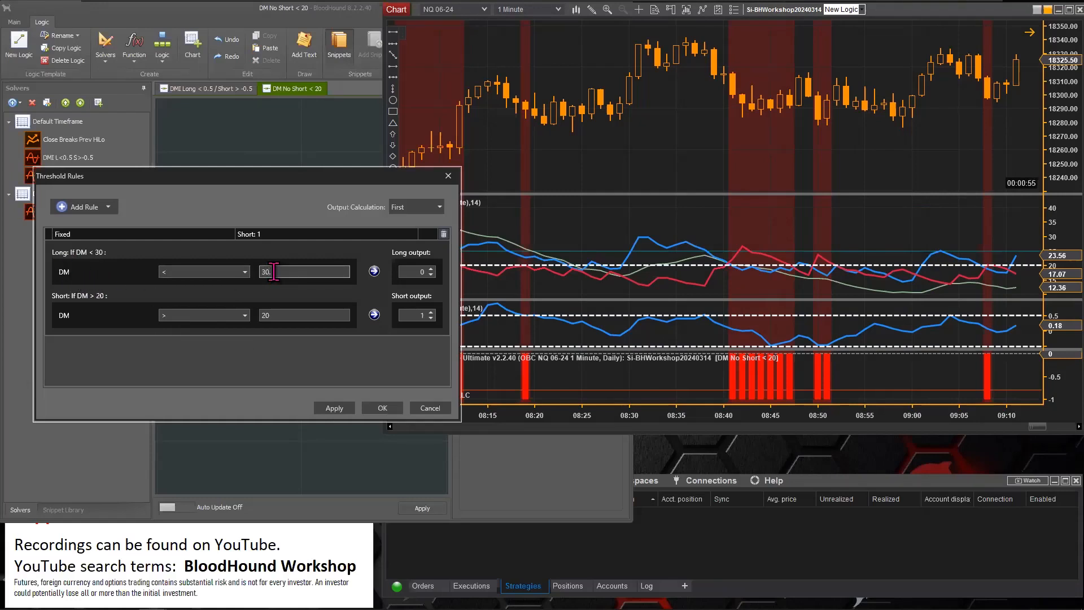
pyautogui.press('BackSpace')
pyautogui.click(379, 407)
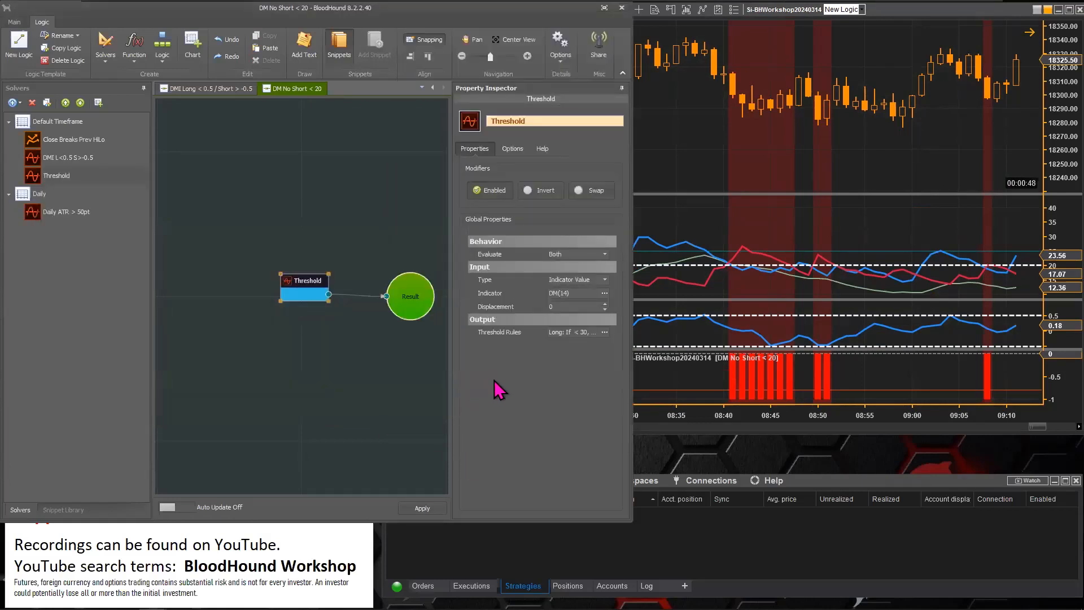
# - Review the solver's long and short DM plot assignments and its threshold rules without changing them
pyautogui.click(604, 293)
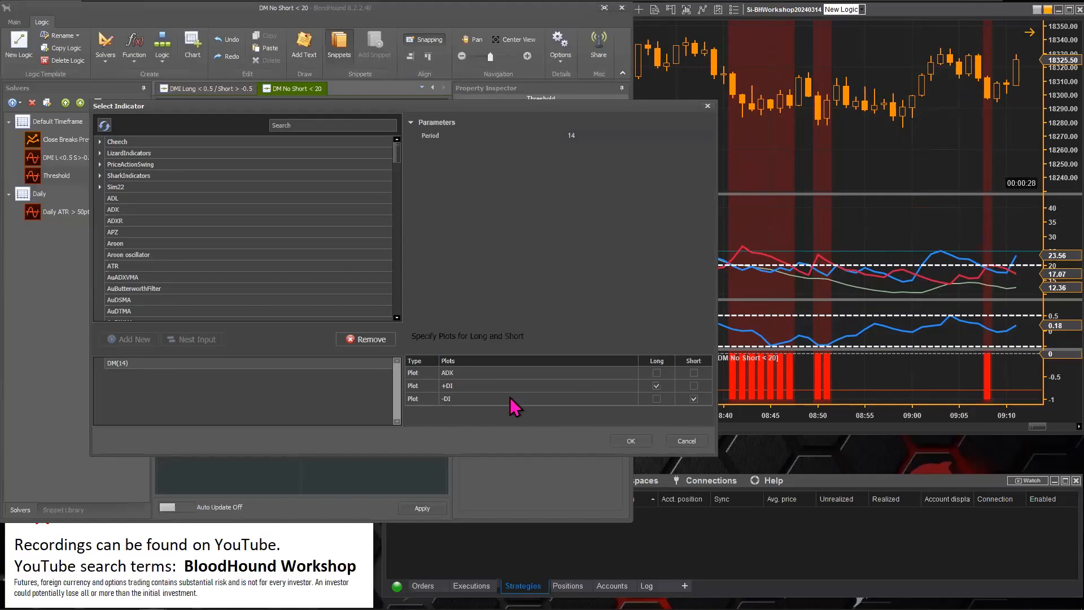
pyautogui.click(686, 441)
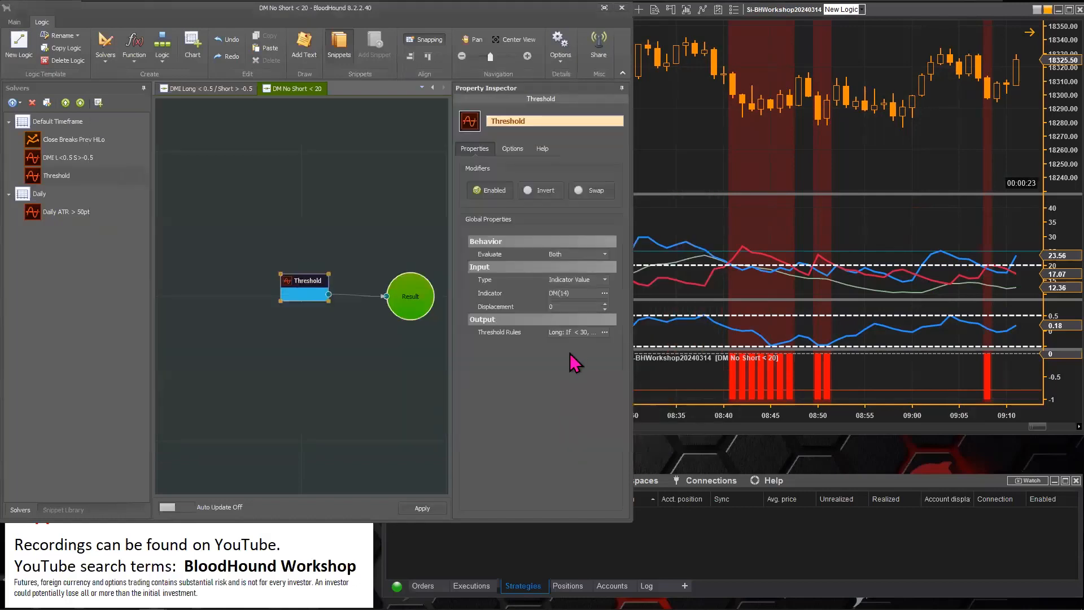
pyautogui.click(605, 333)
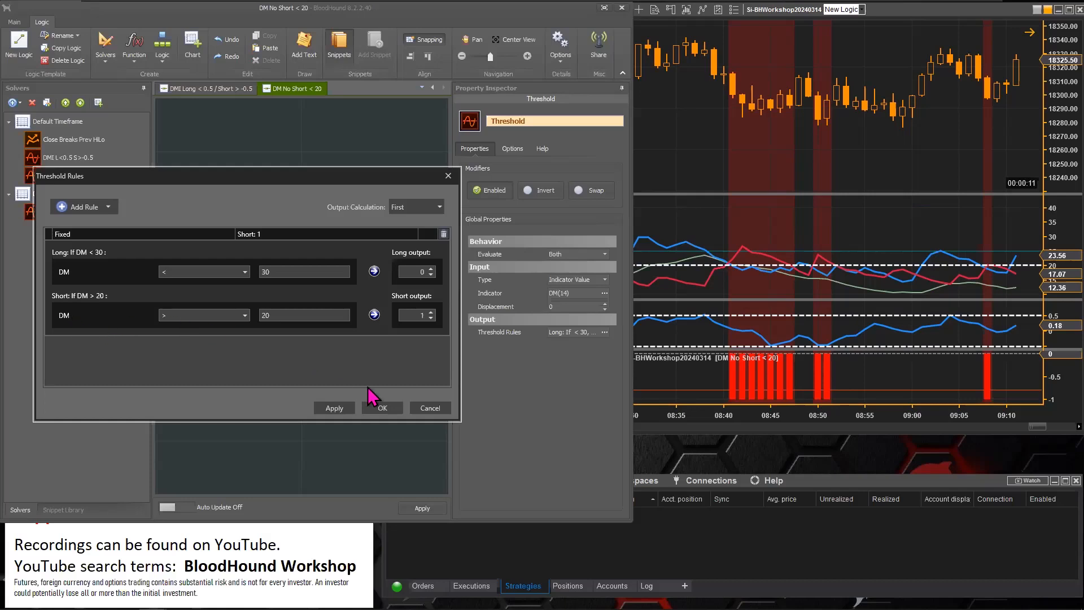
pyautogui.click(383, 408)
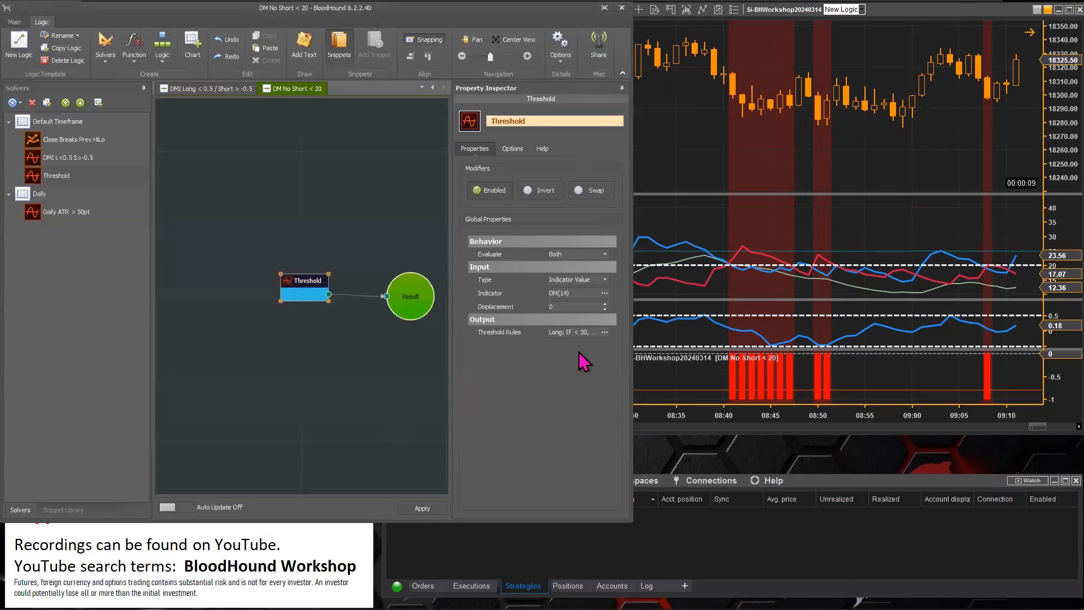
# - Compare the short signals with the -DI line and the 20 level across earlier bars of the chart
pyautogui.click(687, 219)
pyautogui.scroll(10, 615, 223)
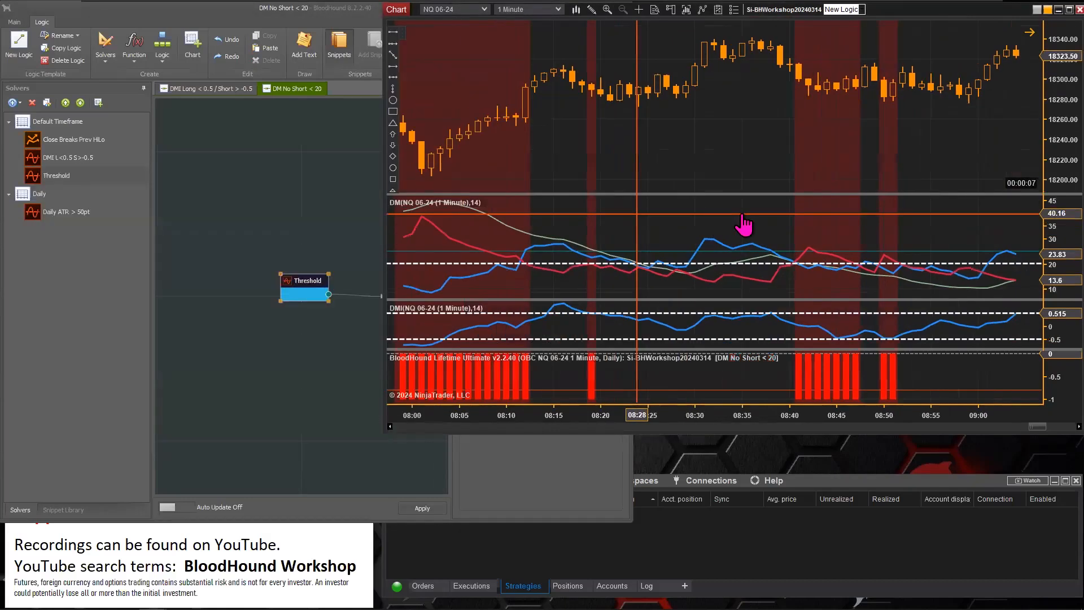
pyautogui.scroll(8, 621, 169)
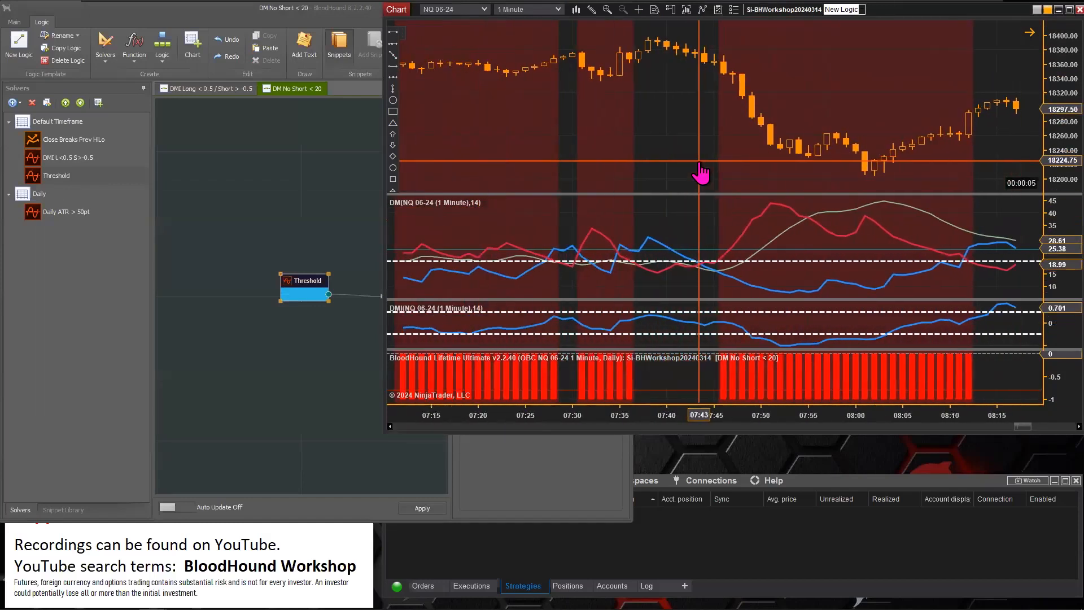
pyautogui.click(763, 215)
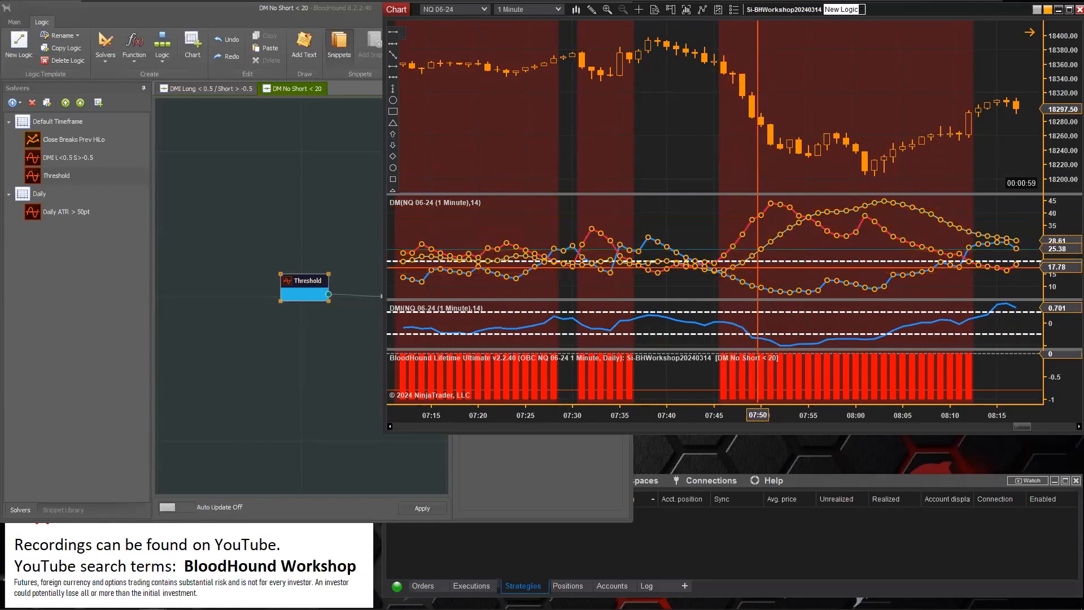
pyautogui.click(711, 226)
pyautogui.moveTo(685, 229); pyautogui.dragTo(882, 221)
pyautogui.moveTo(552, 219); pyautogui.dragTo(871, 240)
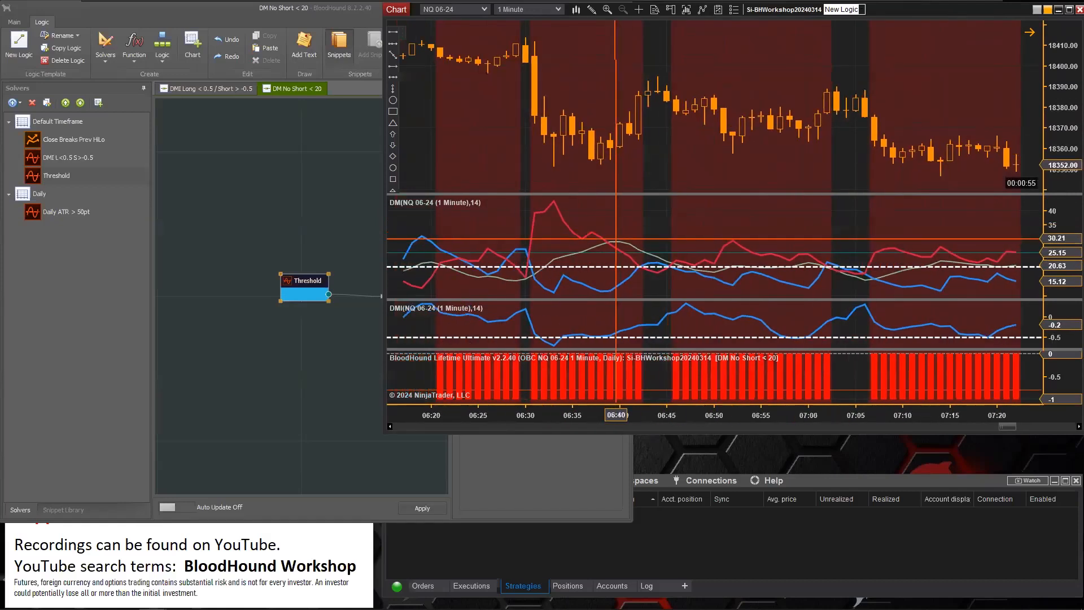
pyautogui.moveTo(617, 220); pyautogui.dragTo(845, 235)
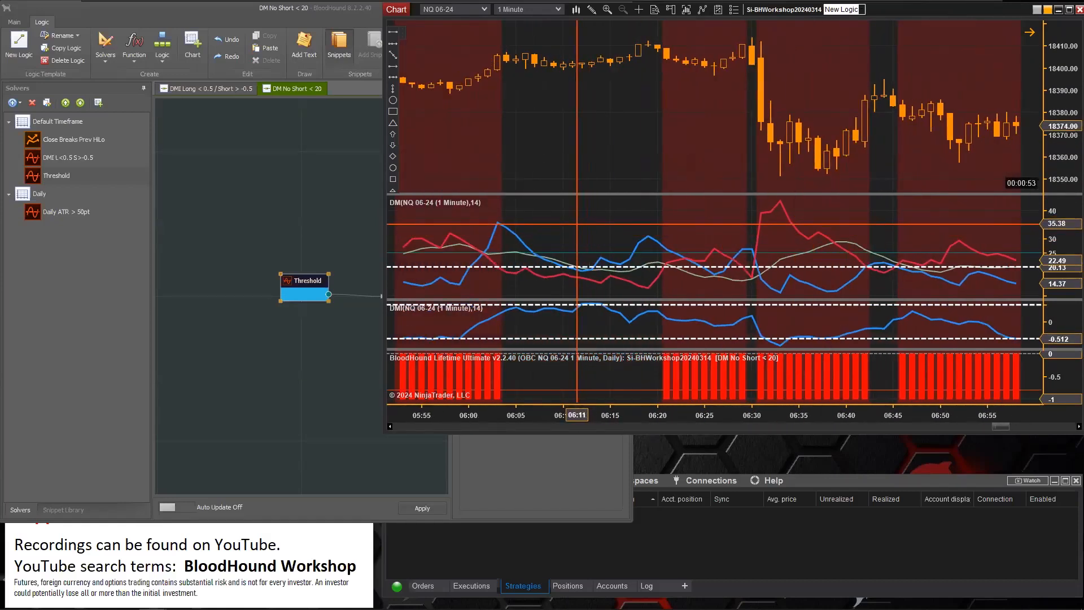
pyautogui.moveTo(631, 233); pyautogui.dragTo(887, 248)
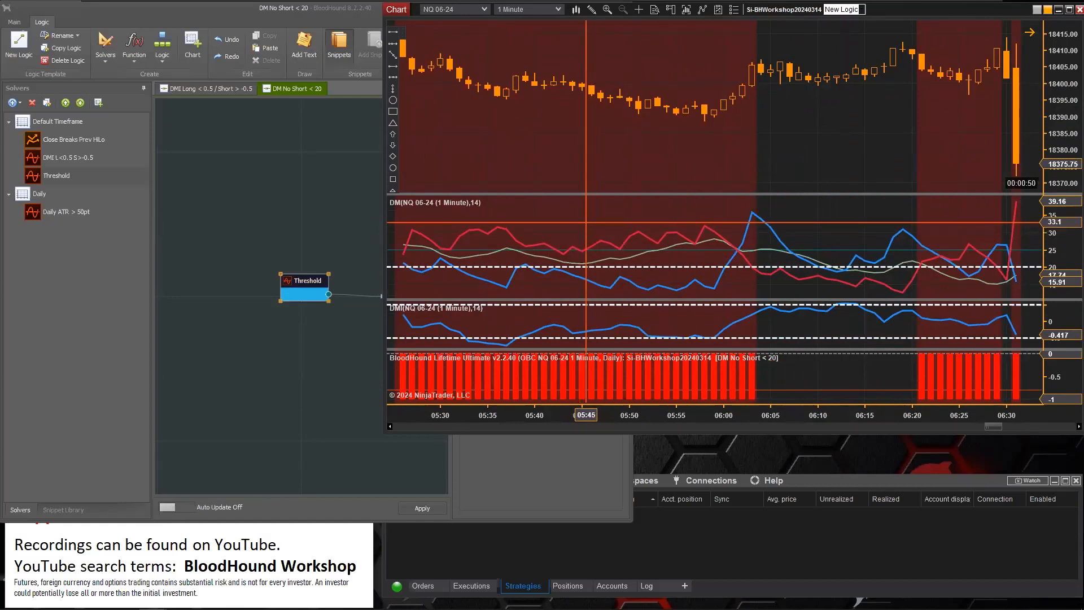
pyautogui.click(301, 279)
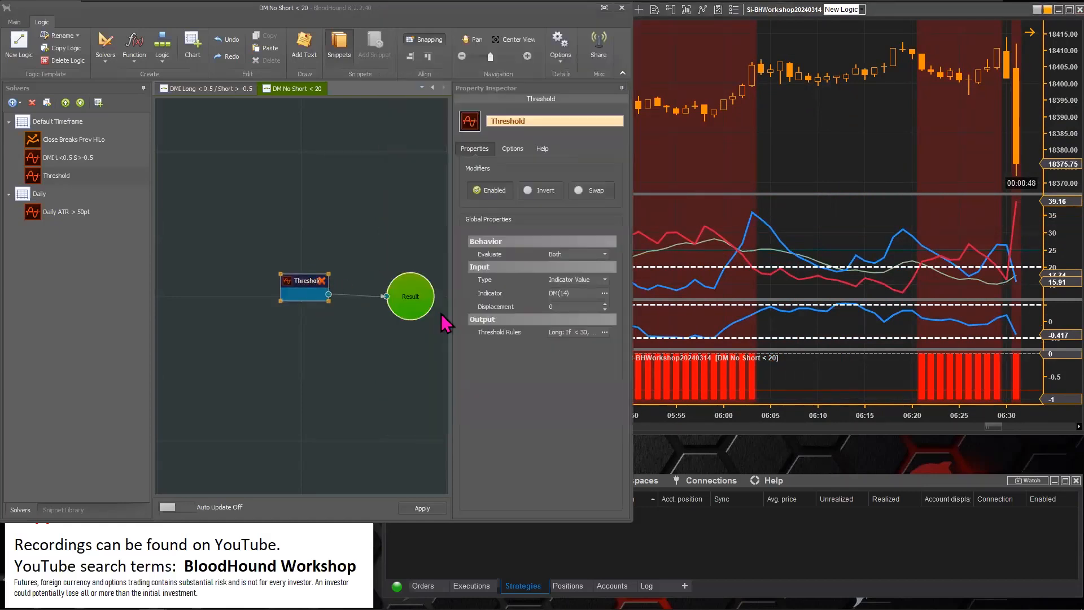
# - Set the long output of the DM threshold rule to 1 and accept the rules
pyautogui.doubleClick(483, 332)
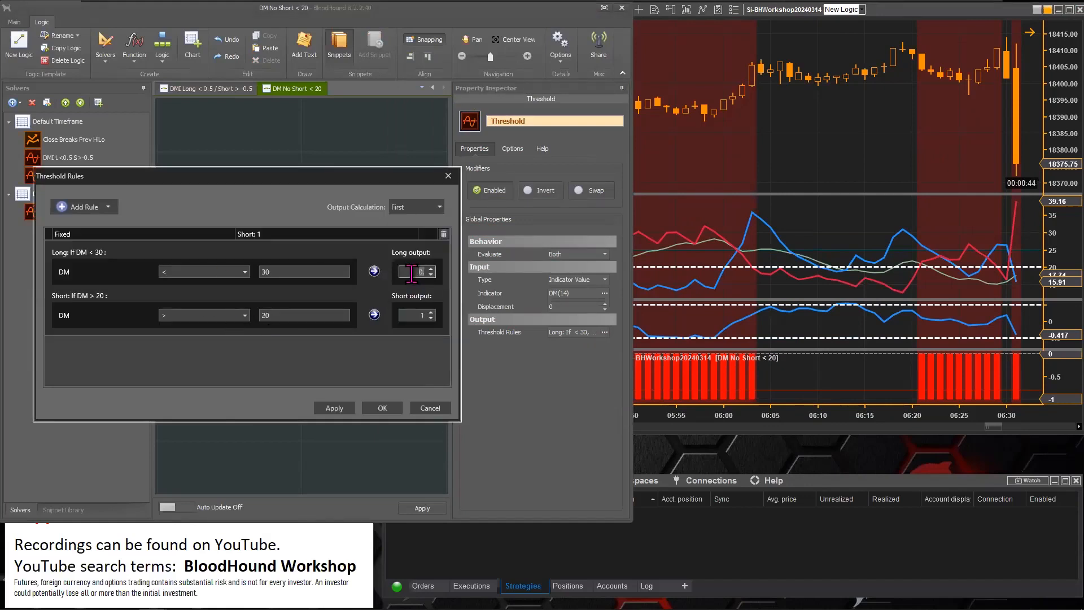
pyautogui.click(379, 408)
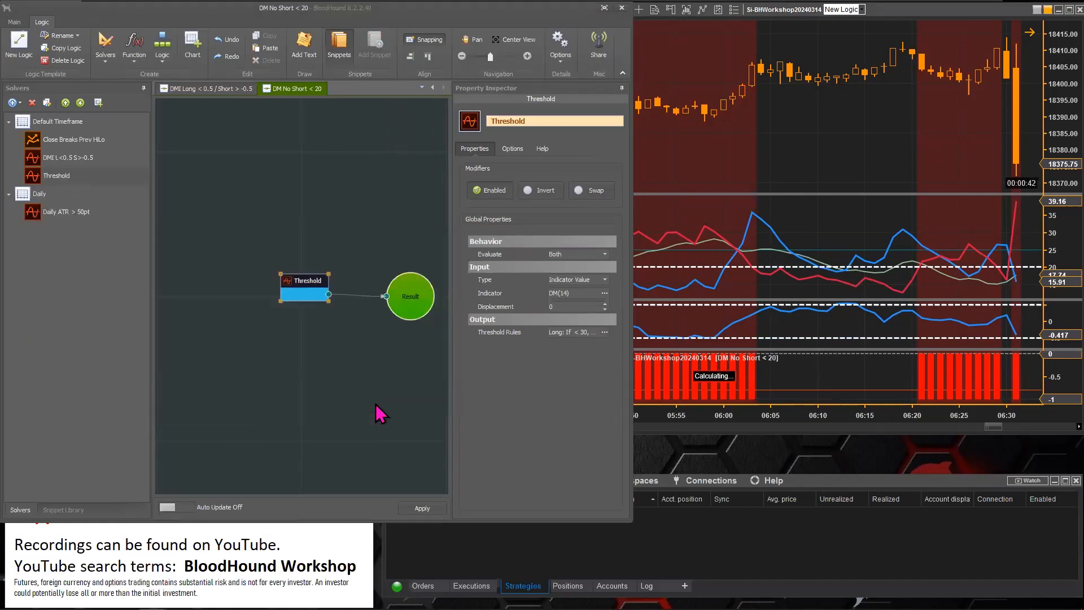
# - Outline the gap in the long signals just before 06:05 with a dashed rectangle in the BloodHound chart panel
pyautogui.click(767, 174)
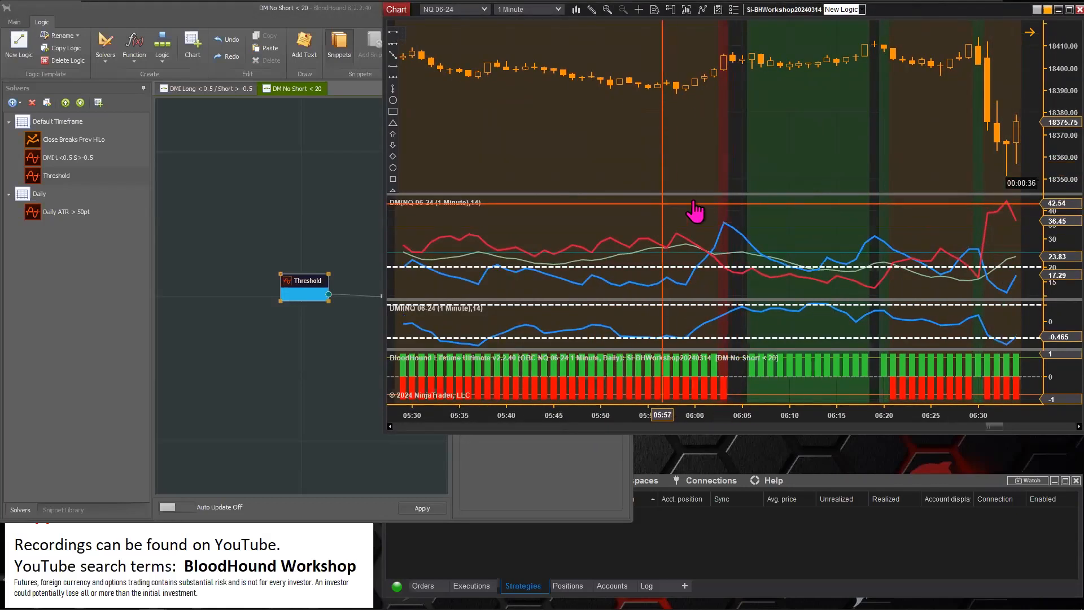
pyautogui.moveTo(672, 216); pyautogui.dragTo(694, 208)
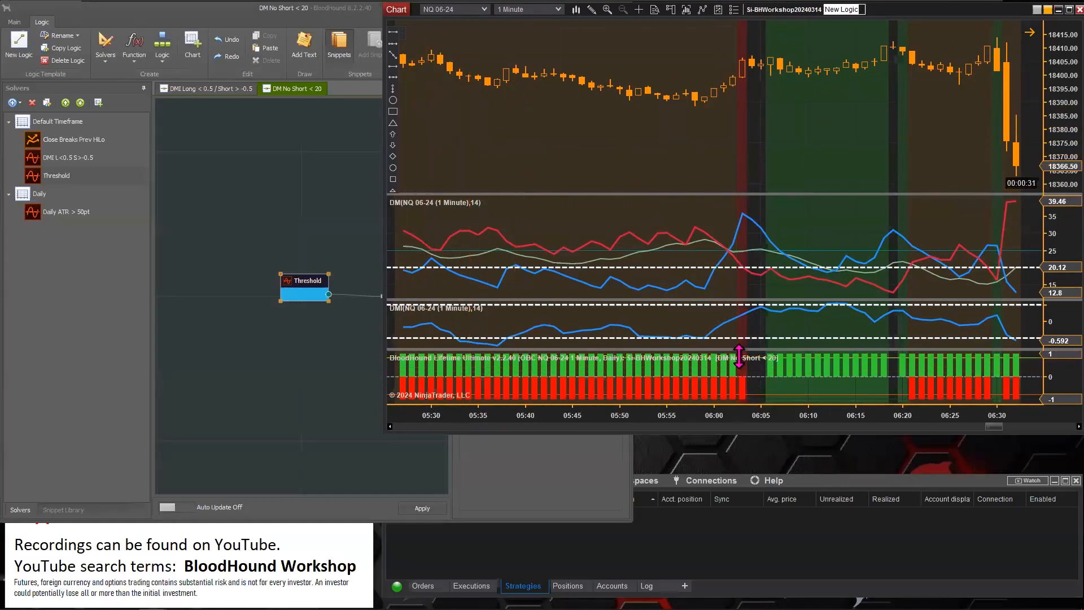
pyautogui.moveTo(740, 374); pyautogui.dragTo(763, 354)
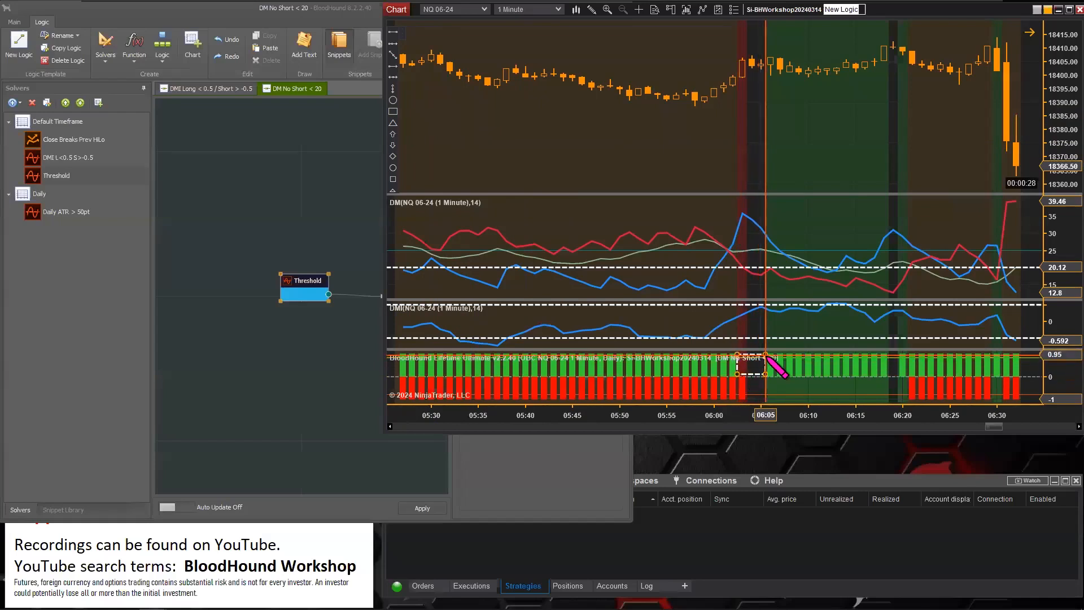
# - Mark the 30 level in the DM panel with a dashed horizontal line and box the +DI peak above it
pyautogui.click(393, 88)
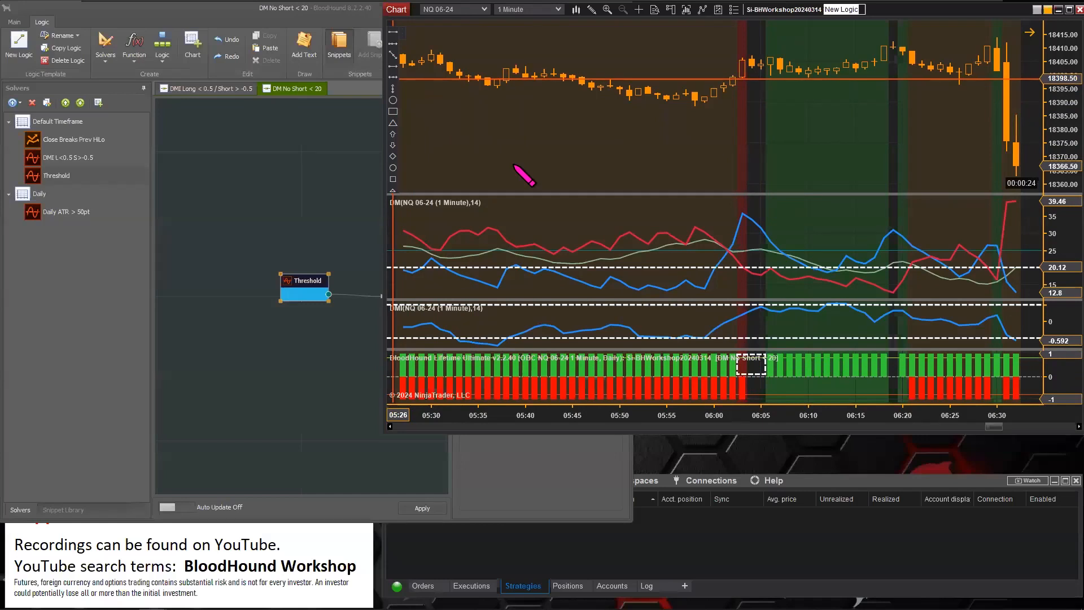
pyautogui.click(737, 233)
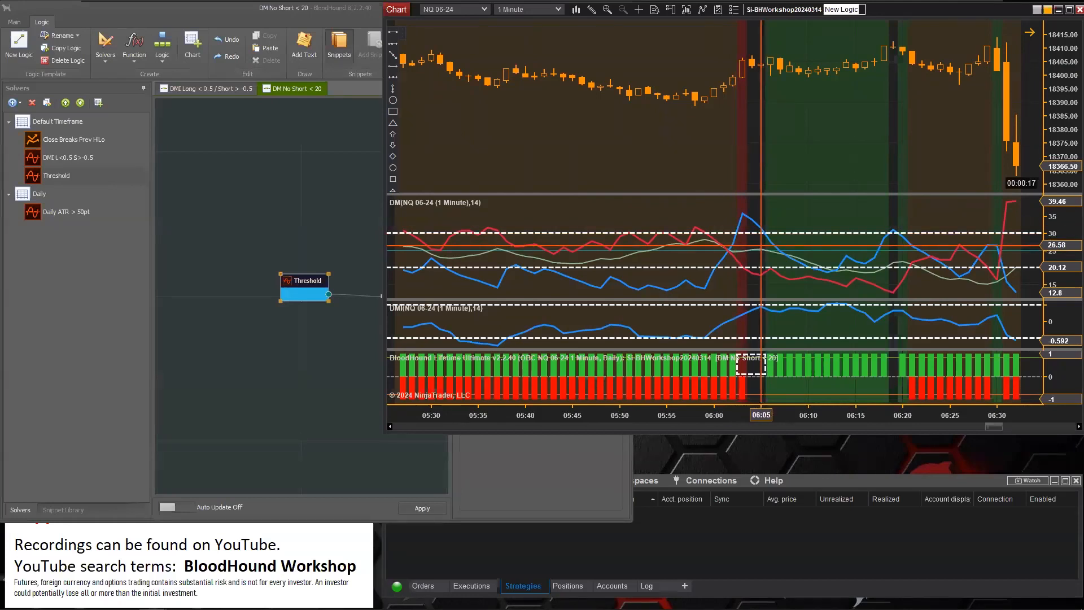
pyautogui.click(394, 112)
pyautogui.click(765, 209)
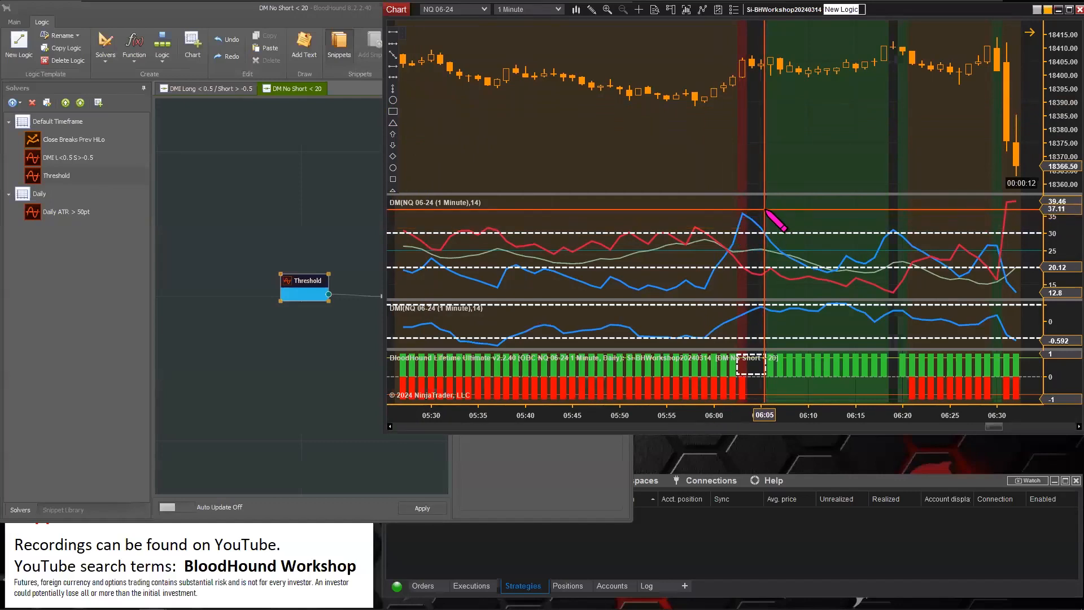
pyautogui.click(735, 231)
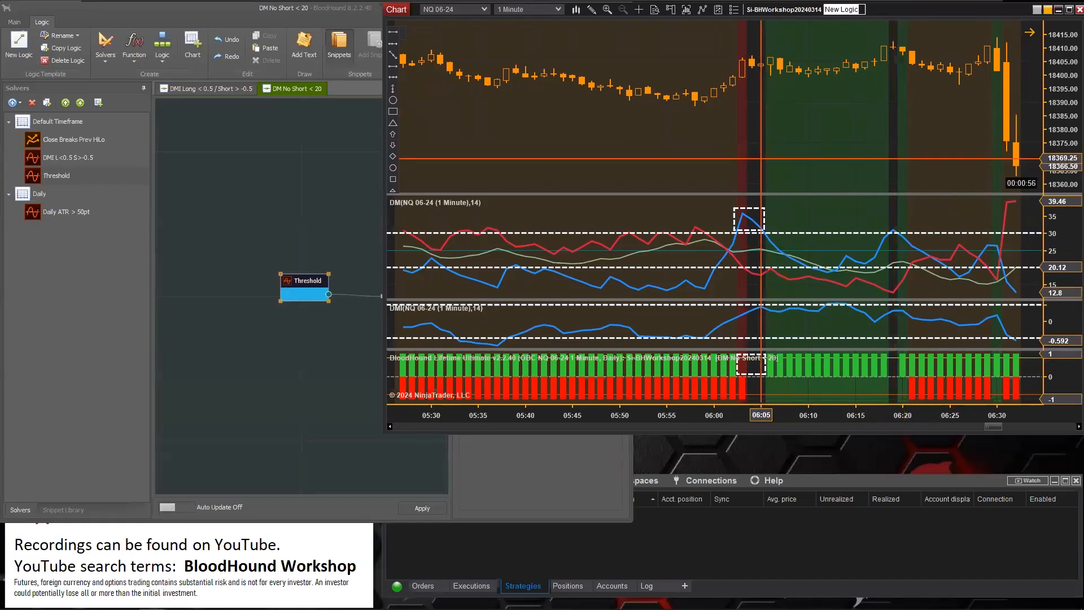
# - Rename the Threshold solver to "DM L:+DI<30 / S:-DI>20" and move its node farther from the Result node
pyautogui.click(291, 280)
pyautogui.moveTo(531, 122); pyautogui.dragTo(501, 126)
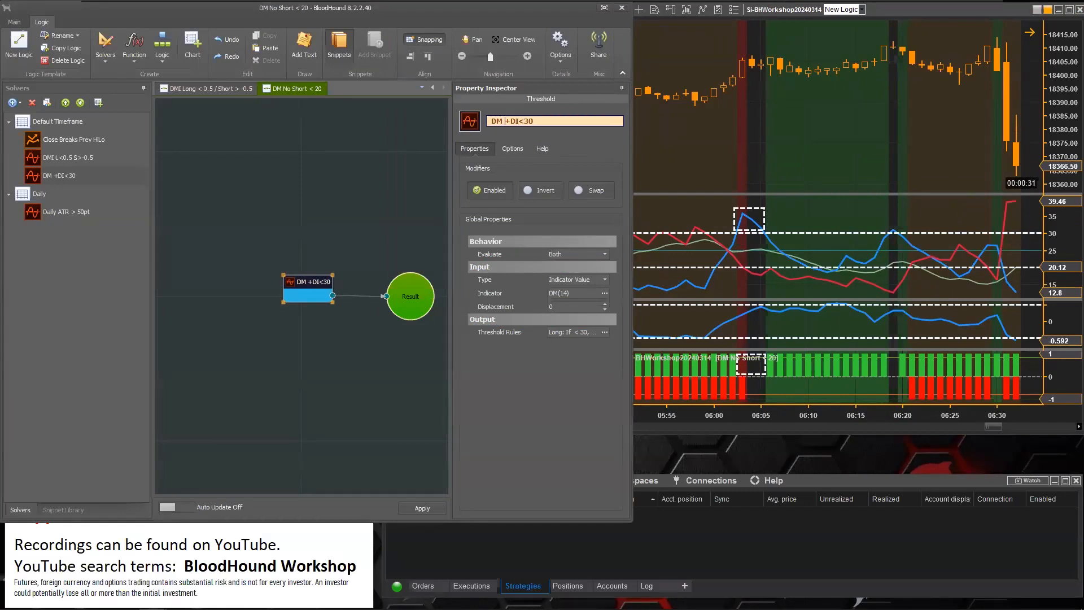
pyautogui.write('DM L:+DI<30 / S:-DI')
pyautogui.write('>20')
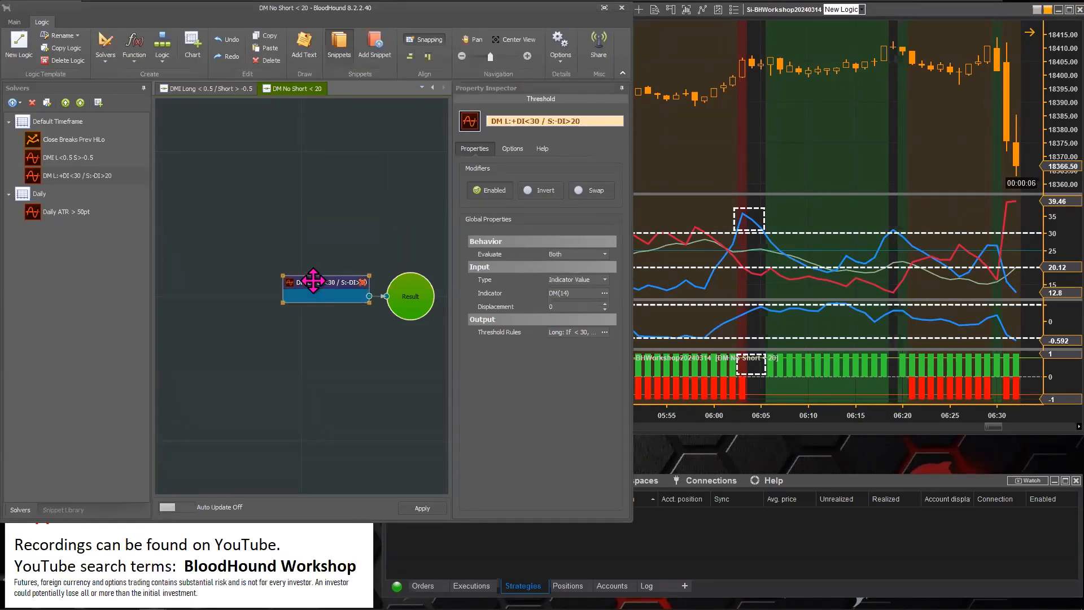
pyautogui.moveTo(313, 280); pyautogui.dragTo(289, 280)
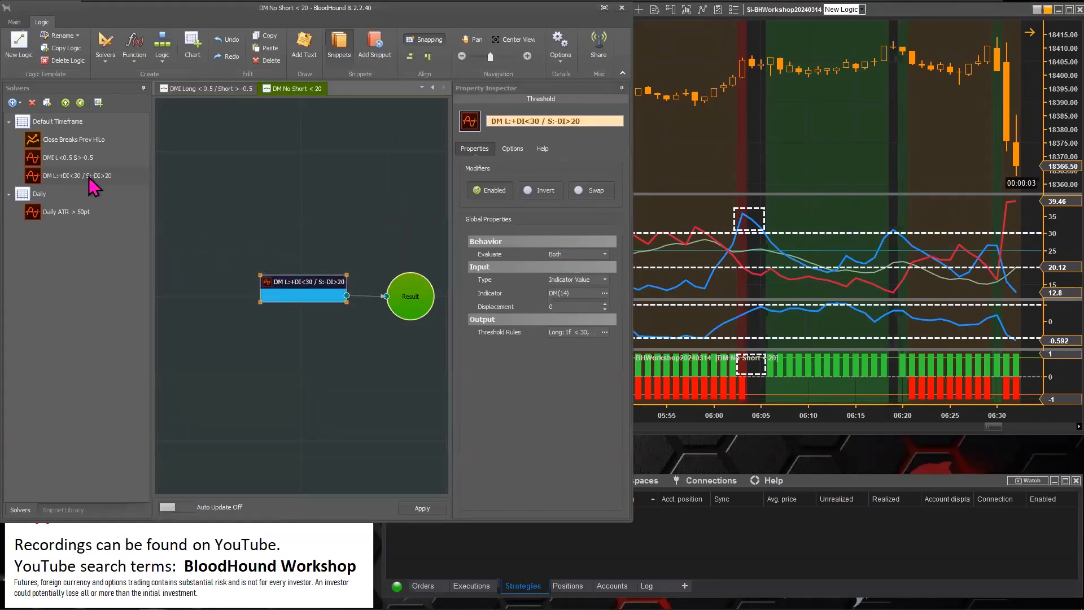
# - Rename the DMI solver to "DMI L:<0.5 S:>-0.5" and reselect the DM threshold node
pyautogui.click(71, 158)
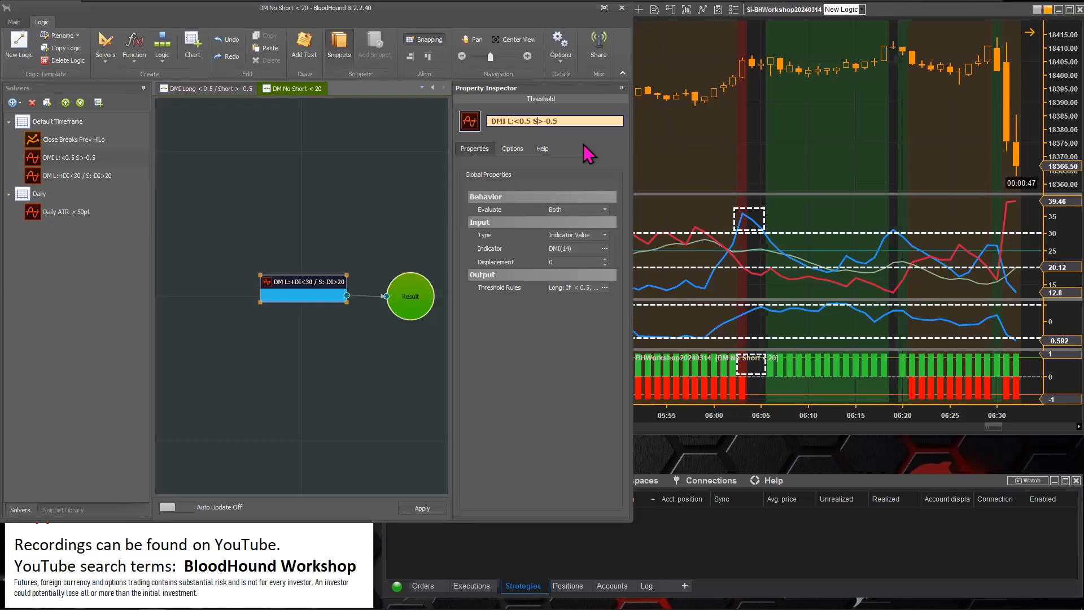
pyautogui.click(303, 288)
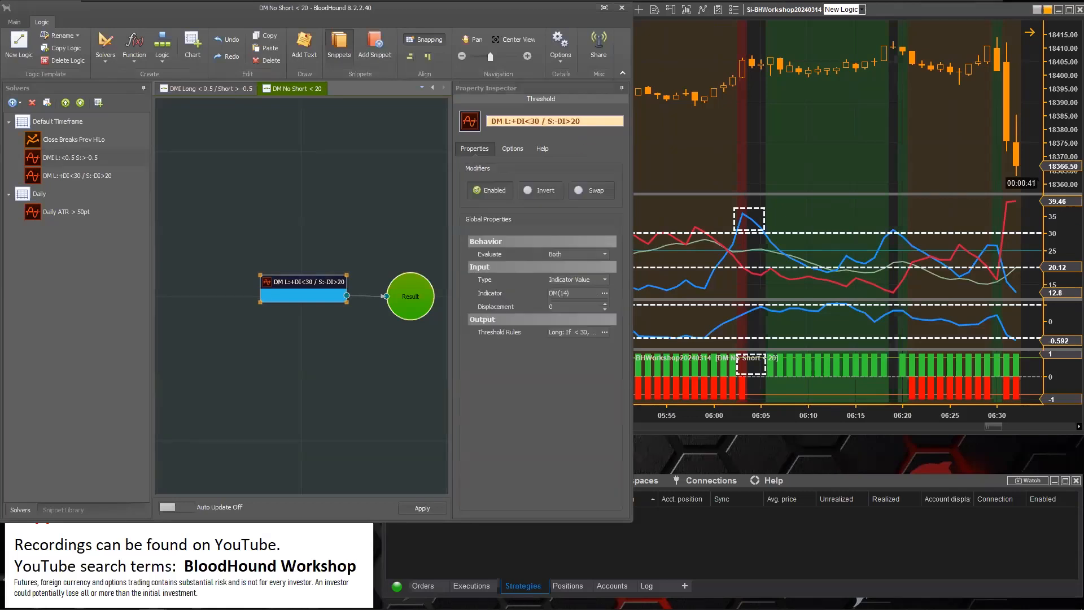